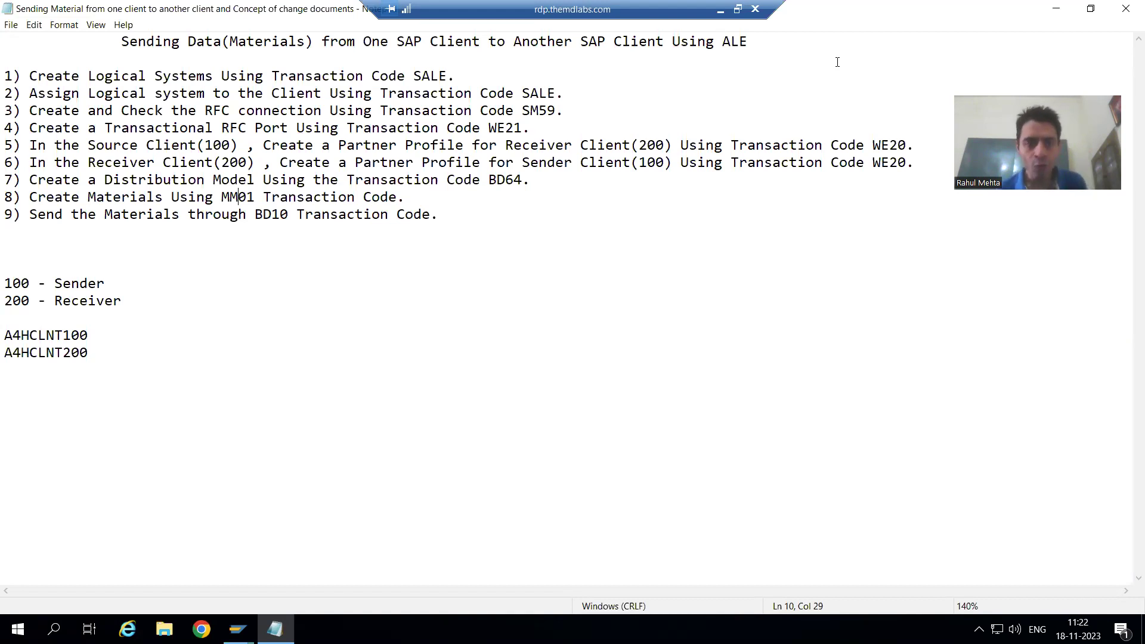
# Highlight step 3, 'Create and Check the RFC connection' (SM59), in the Notepad ALE outline.
pyautogui.click(7, 76)
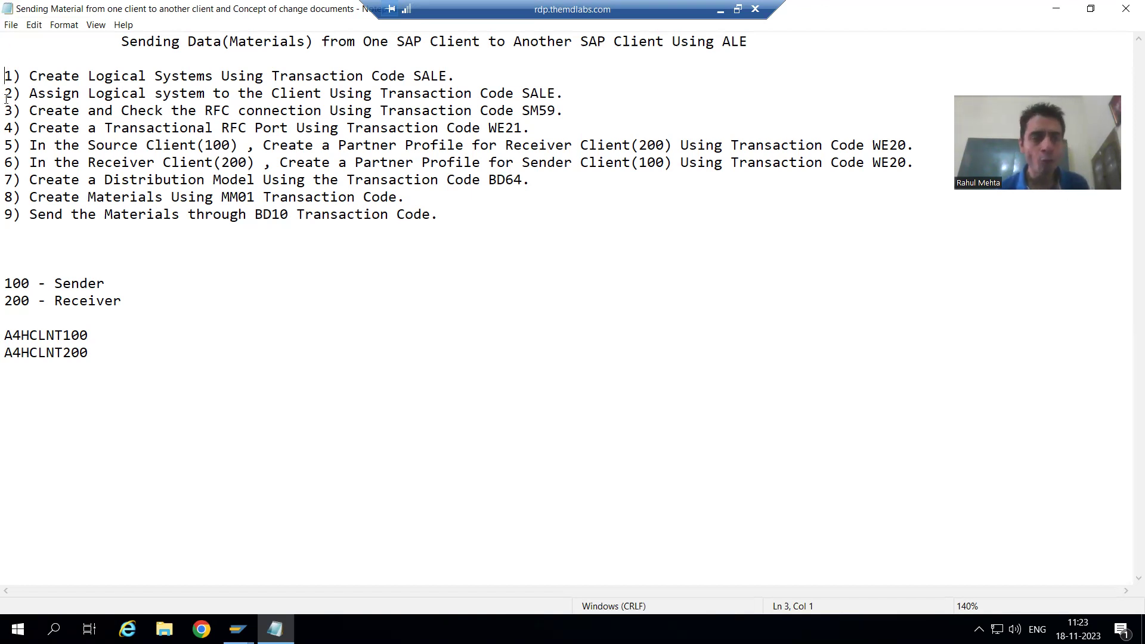
pyautogui.moveTo(30, 110); pyautogui.dragTo(95, 111)
pyautogui.moveTo(285, 109); pyautogui.dragTo(591, 104)
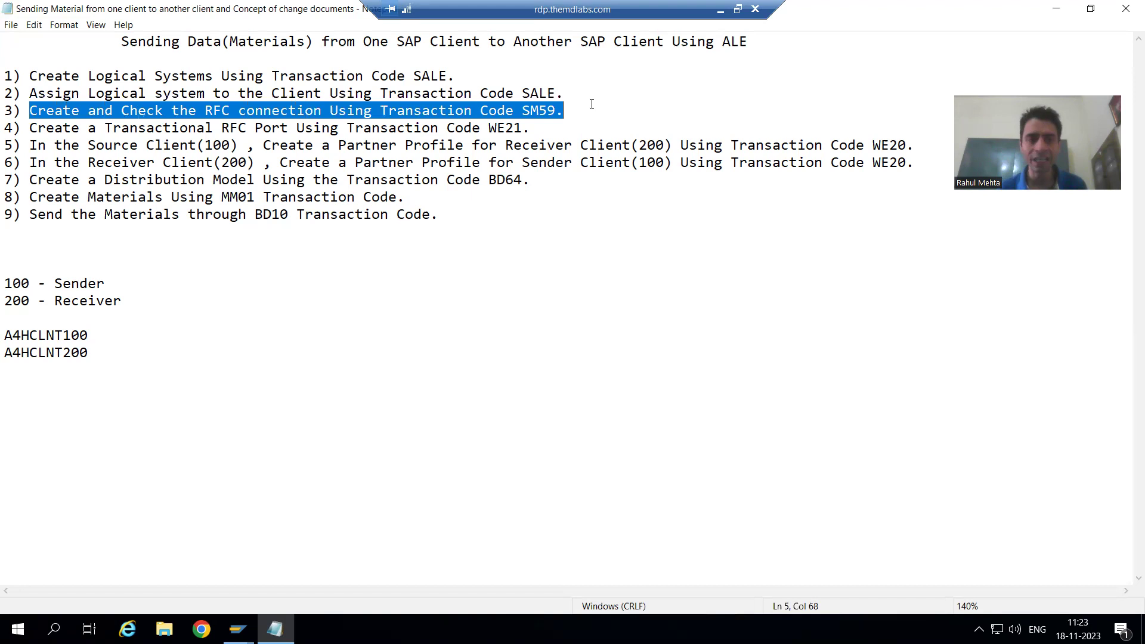
pyautogui.click(220, 75)
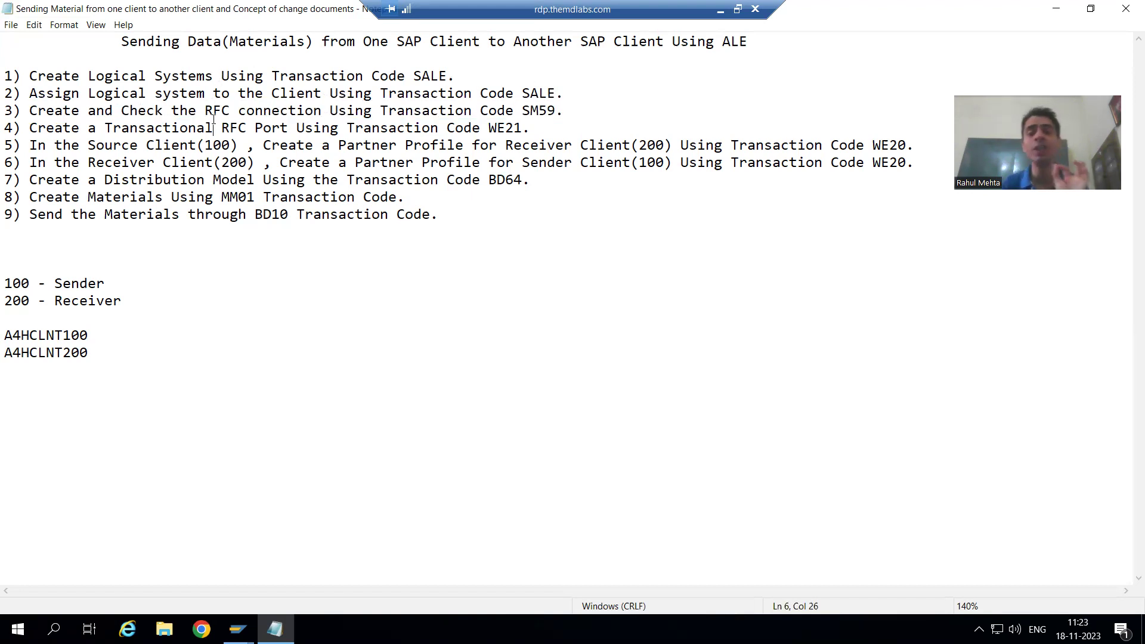
pyautogui.click(214, 114)
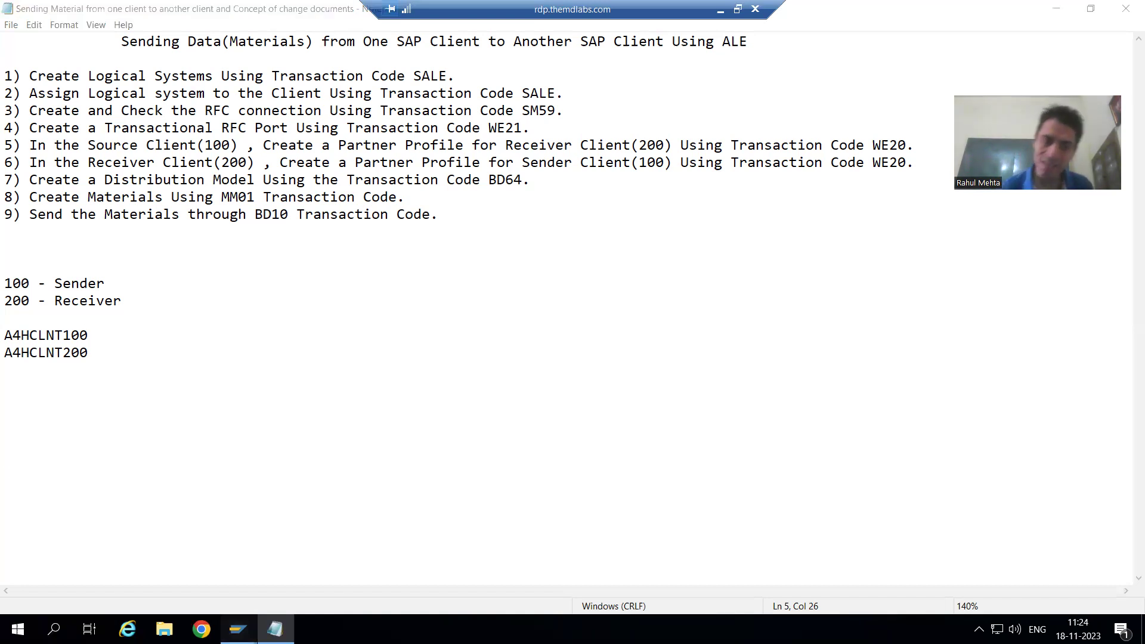
pyautogui.moveTo(238, 629)
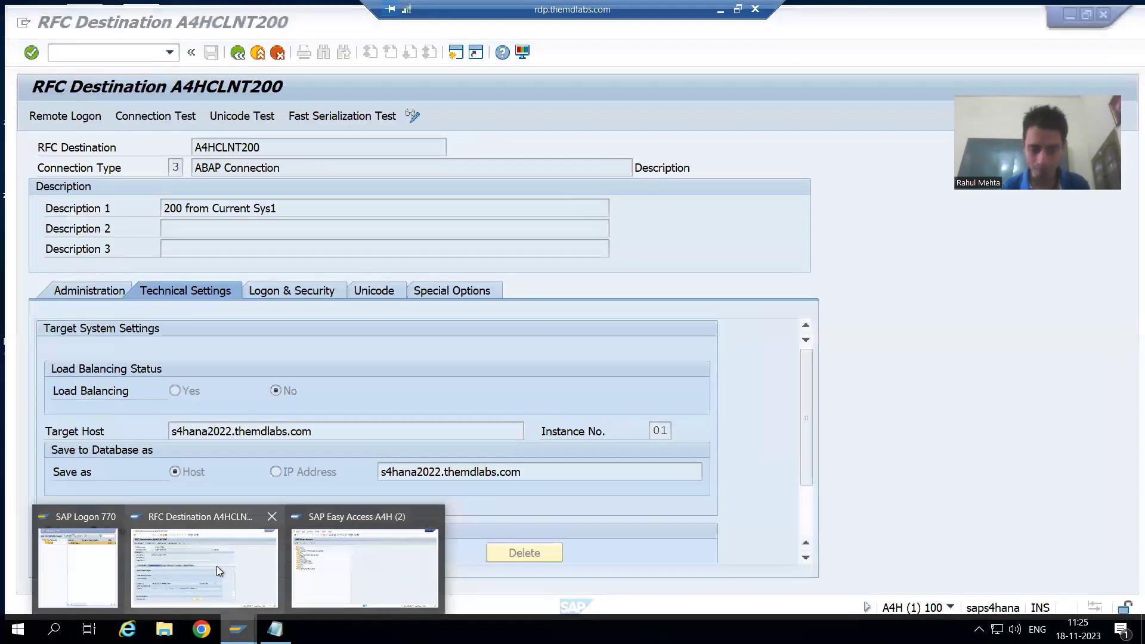
# Check the system and client of the A4HCLNT200 destination session and the client 200 Easy Access session.
pyautogui.click(216, 567)
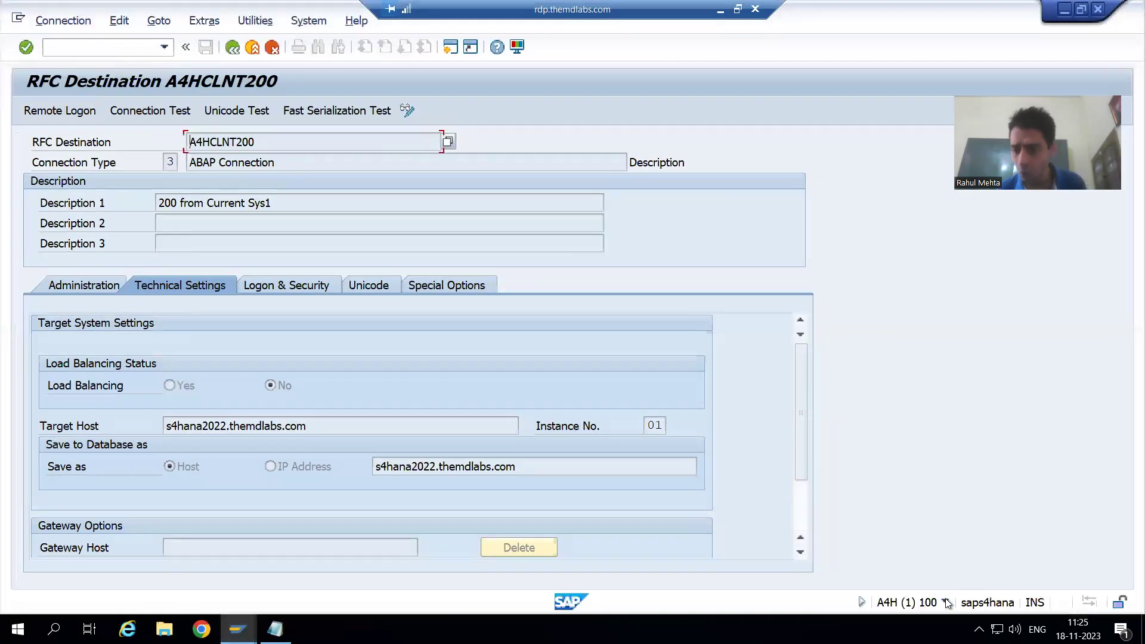
pyautogui.click(946, 603)
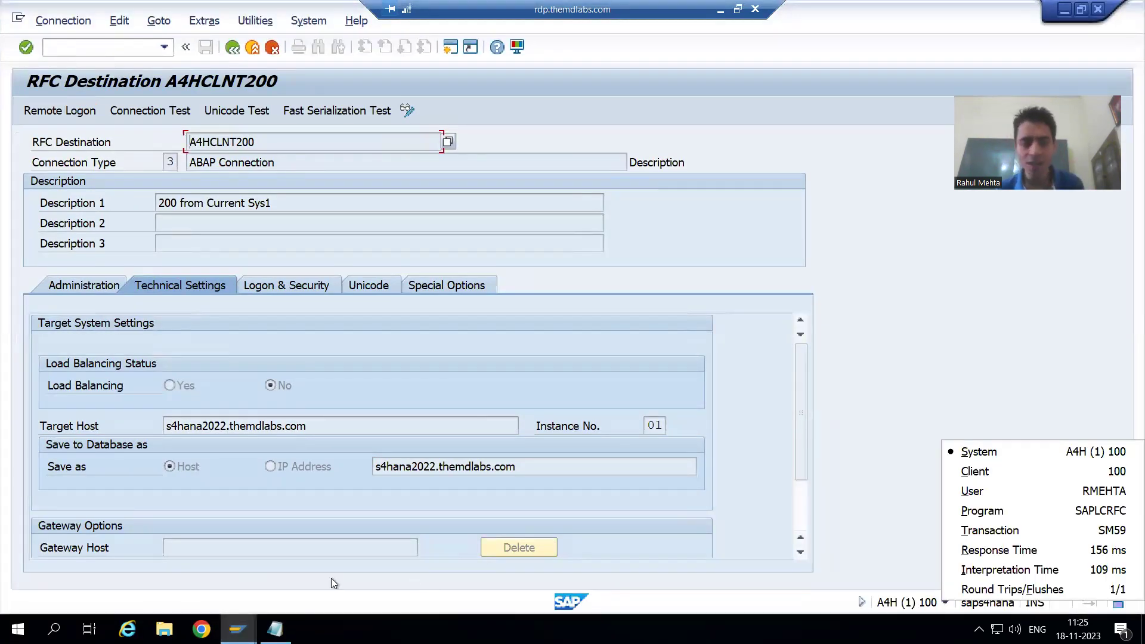
pyautogui.click(237, 629)
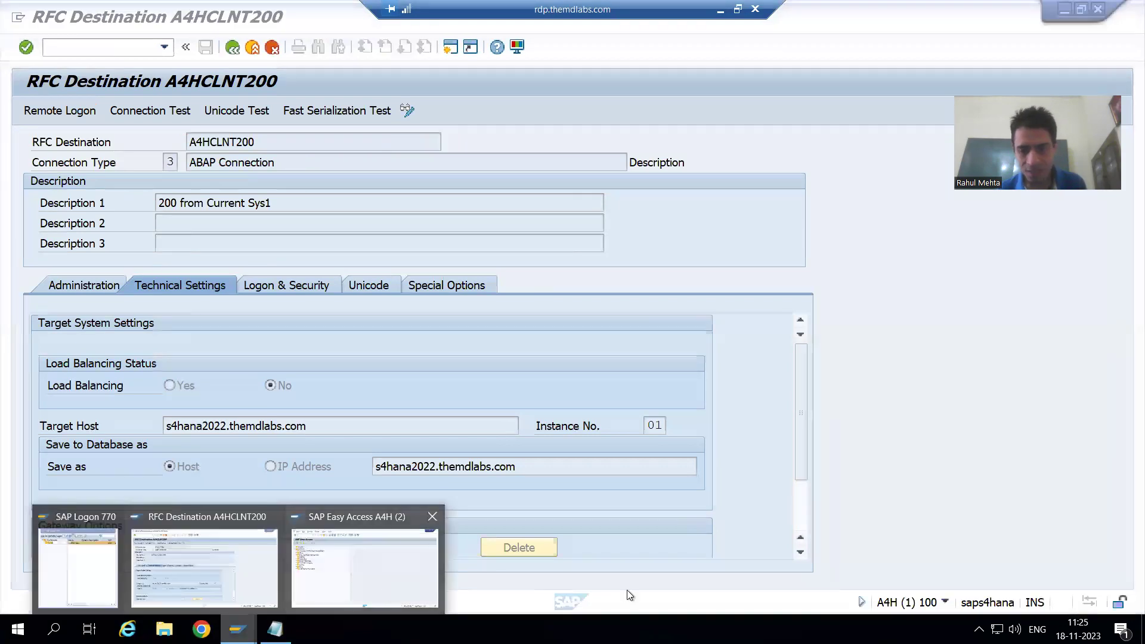
pyautogui.click(384, 589)
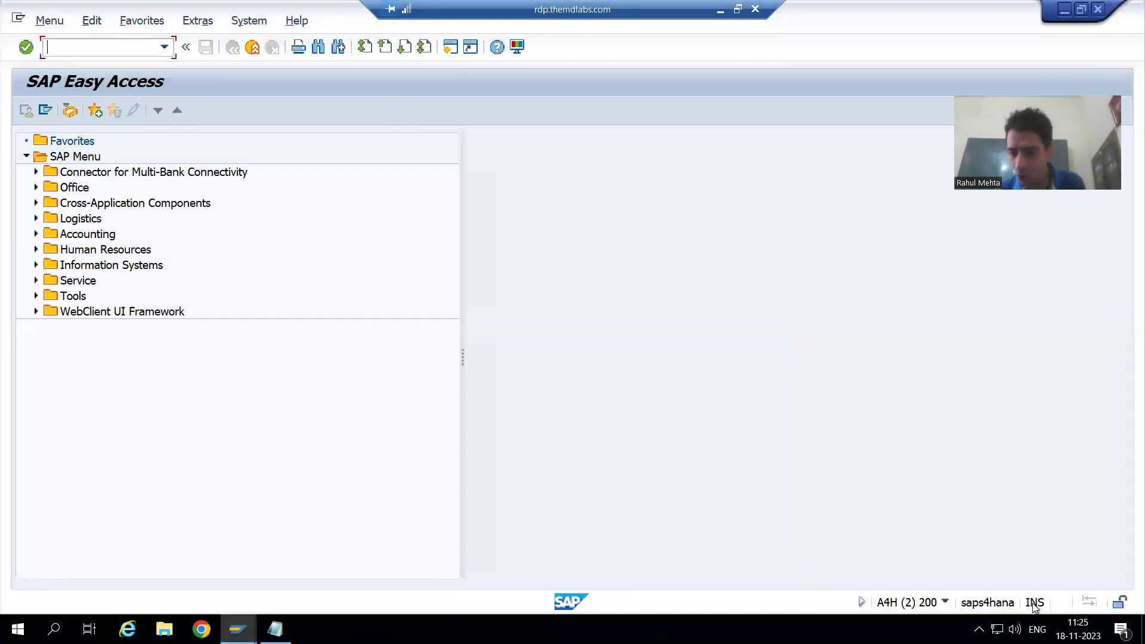
pyautogui.click(946, 603)
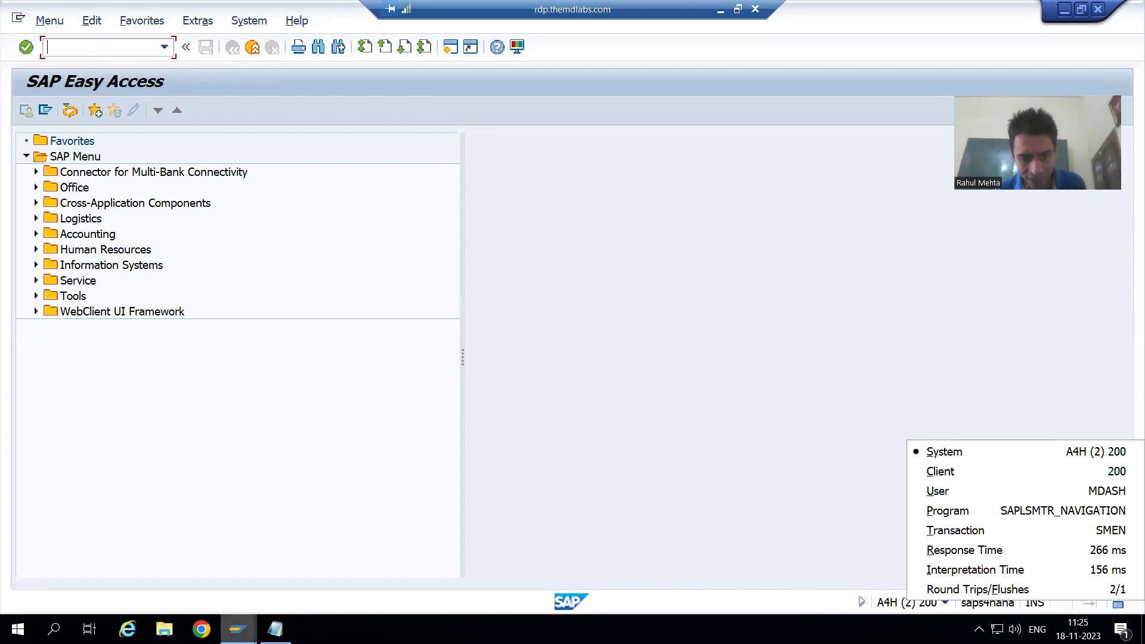
# Return to the RFC Destination A4HCLNT200 window in client 100.
pyautogui.moveTo(237, 626)
pyautogui.click(249, 581)
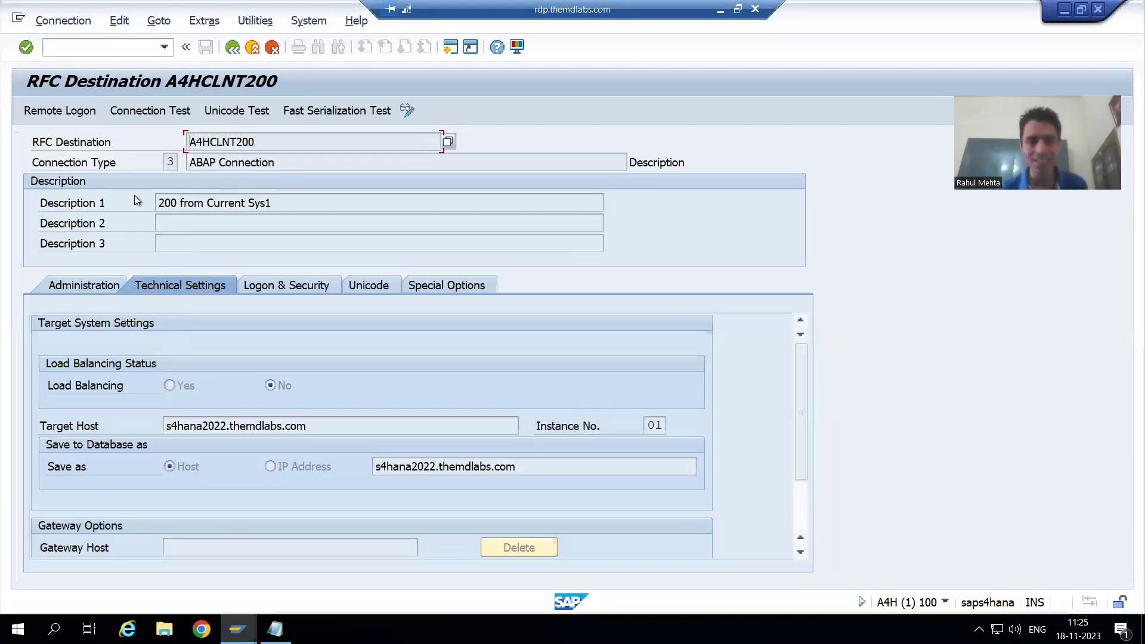
pyautogui.click(92, 48)
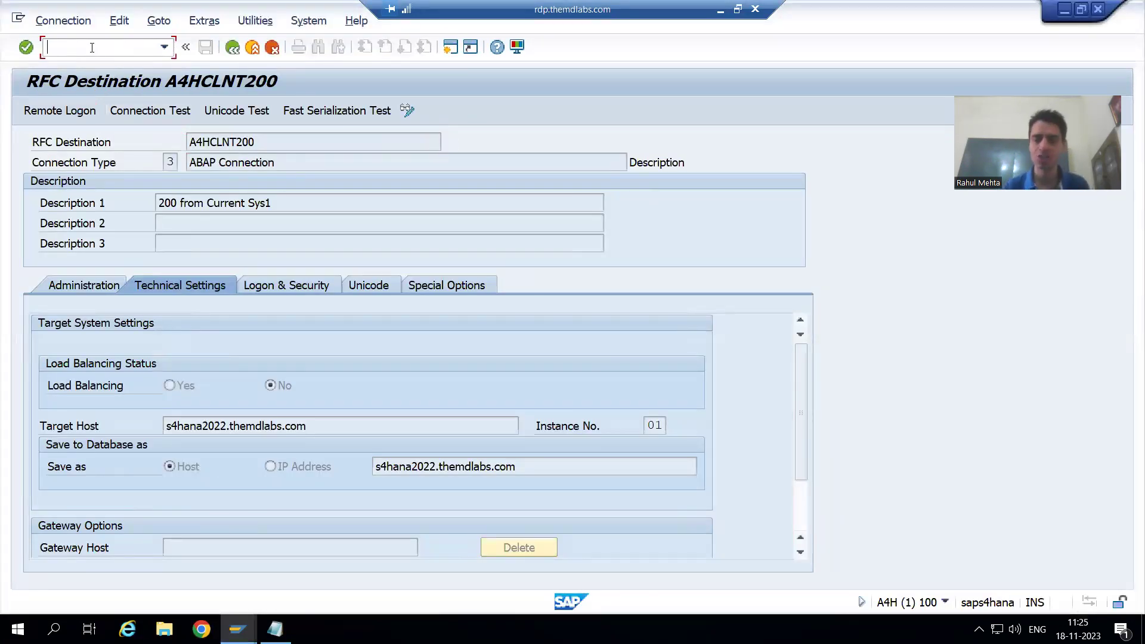
# Run /nsm59 and select A4HCLNT200, '200 from Current Sys1', under ABAP Connections.
pyautogui.write('/')
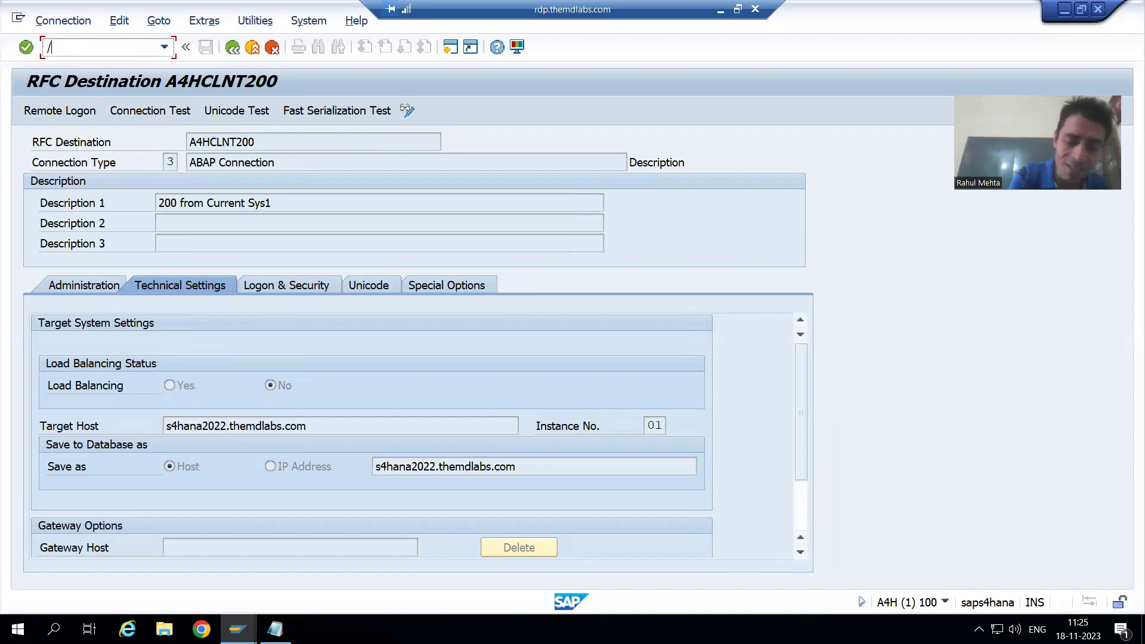
pyautogui.write('nsm')
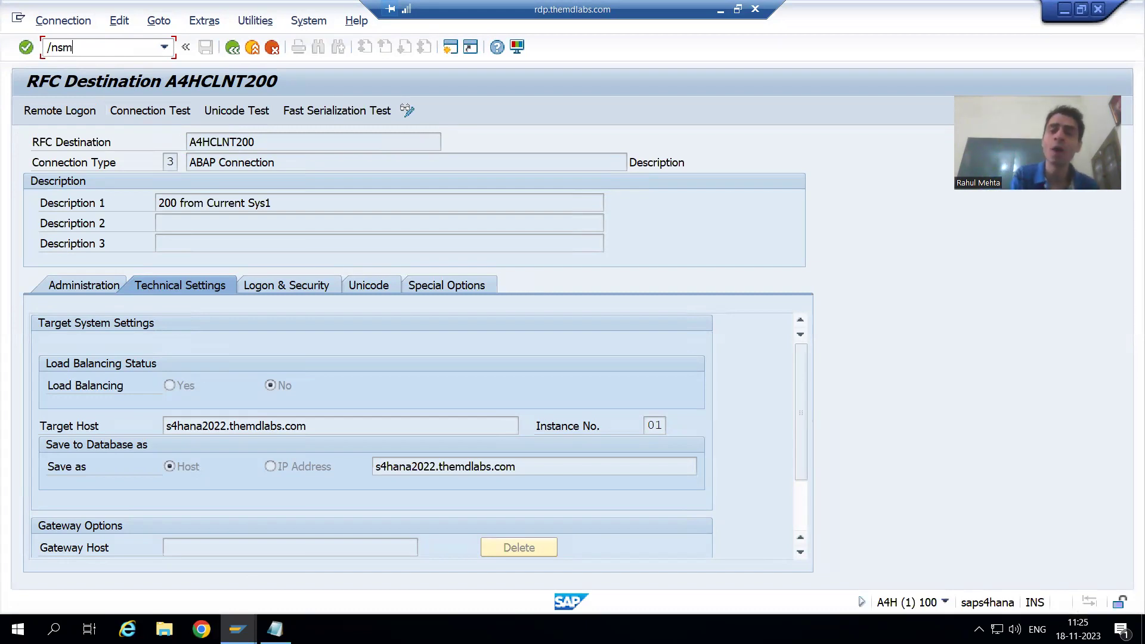
pyautogui.write('5')
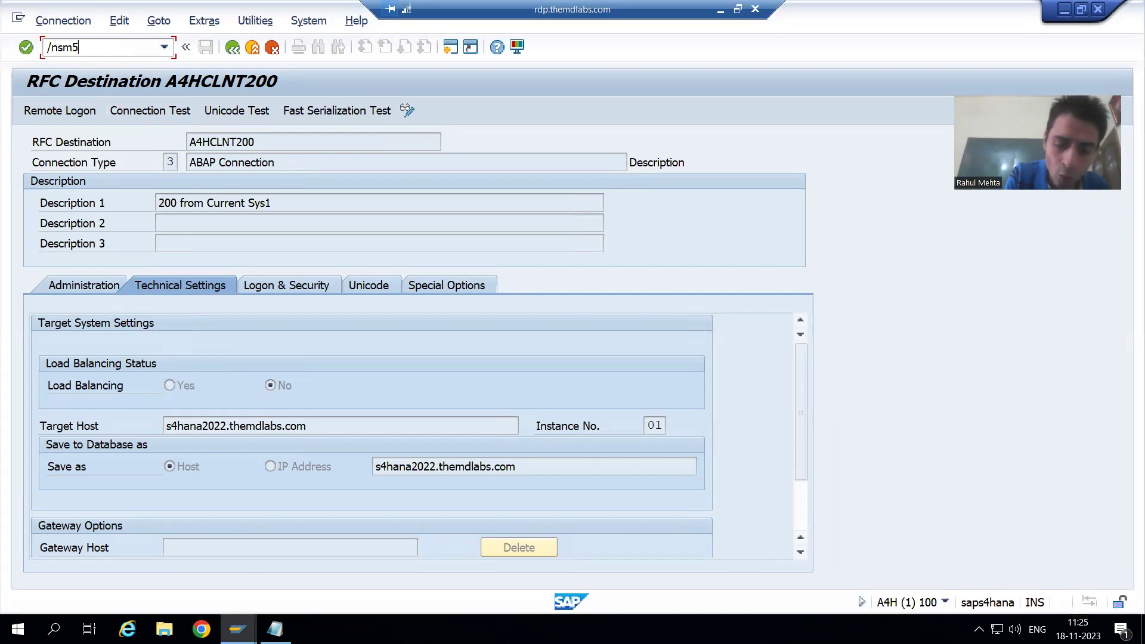
pyautogui.write('9')
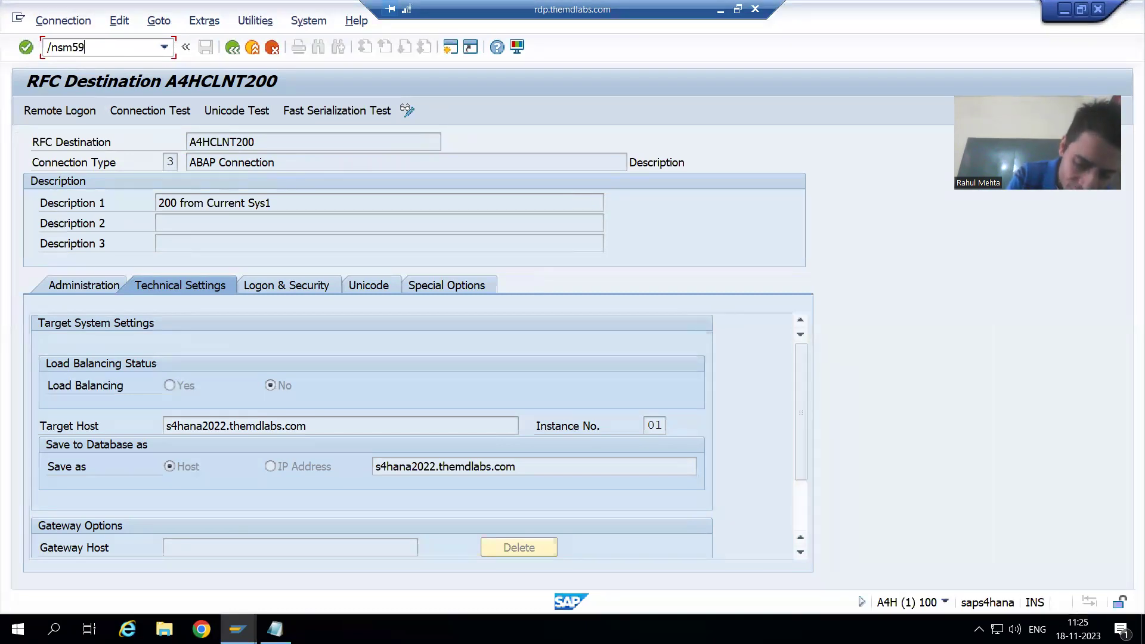
pyautogui.press('Return')
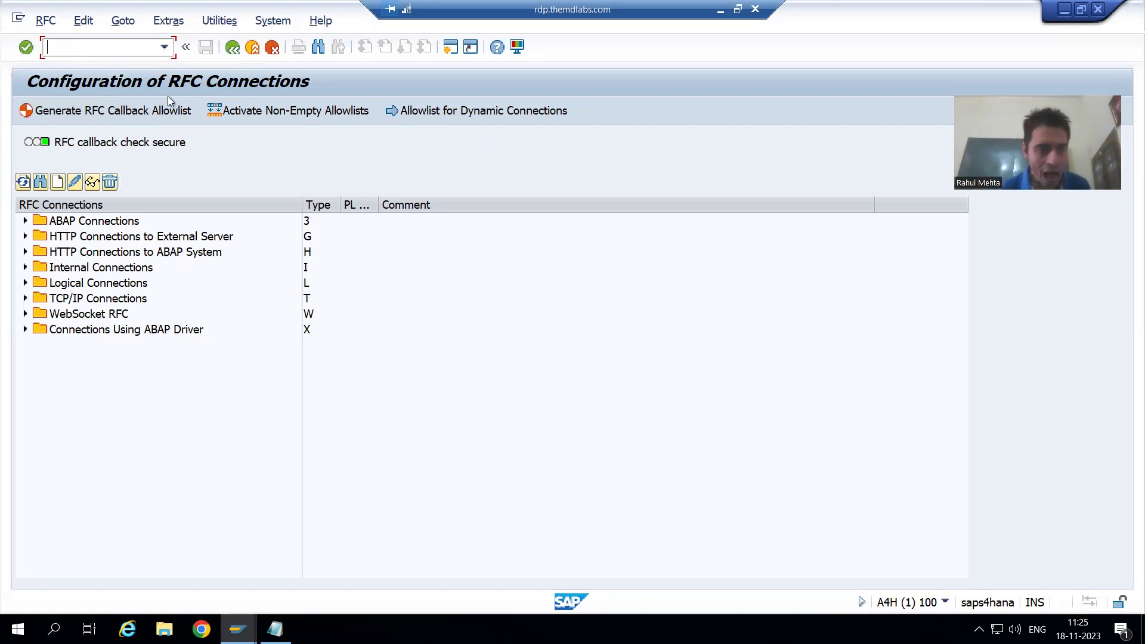
pyautogui.click(24, 221)
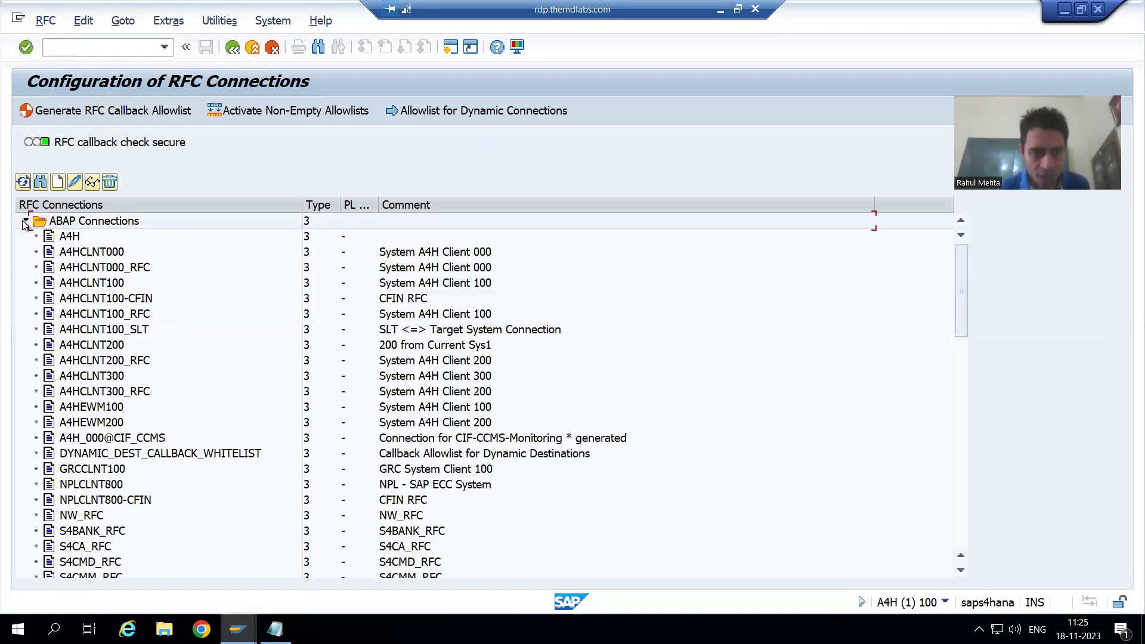
pyautogui.click(75, 346)
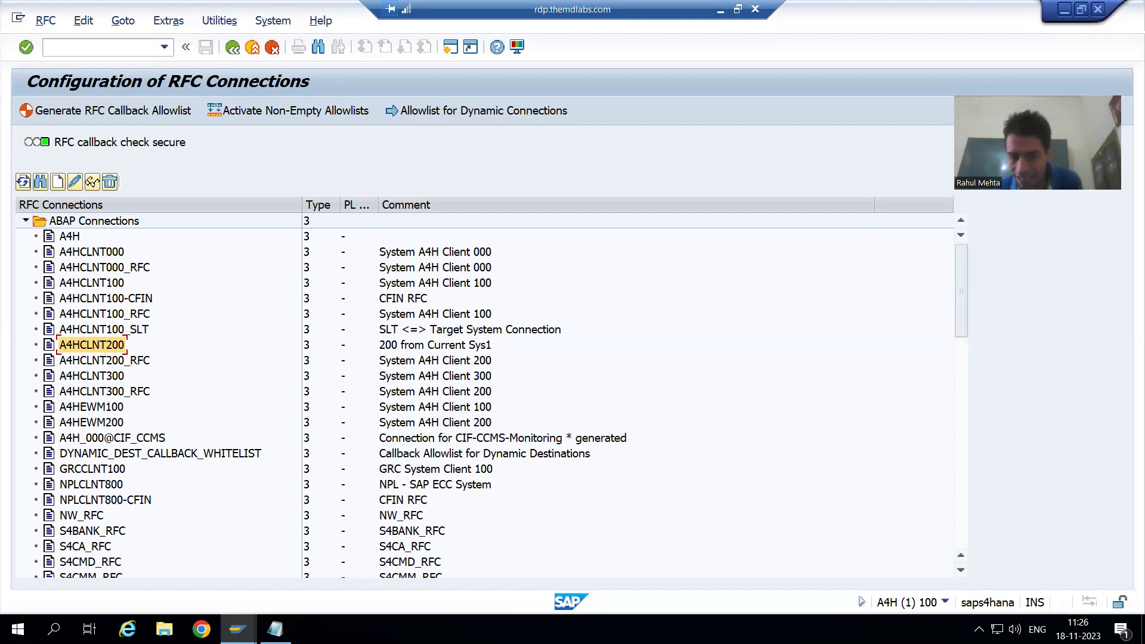
pyautogui.click(275, 629)
# Mark the logical-system assignment step in Notepad and return to the SAP RFC connections list.
pyautogui.click(174, 94)
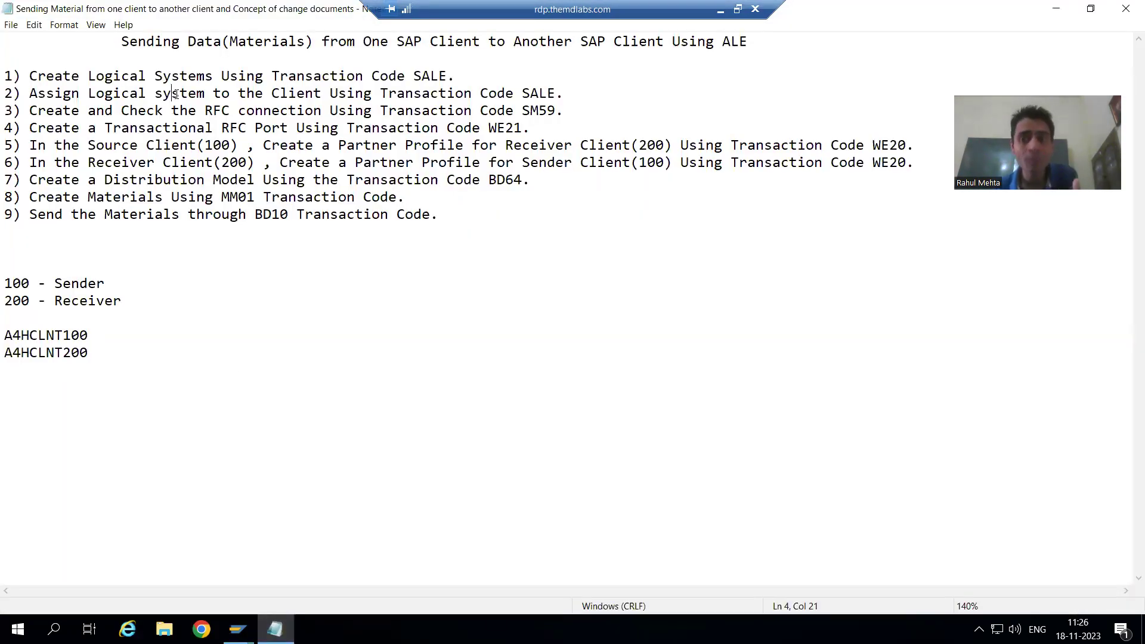
pyautogui.hotkey('alt', 'Tab')
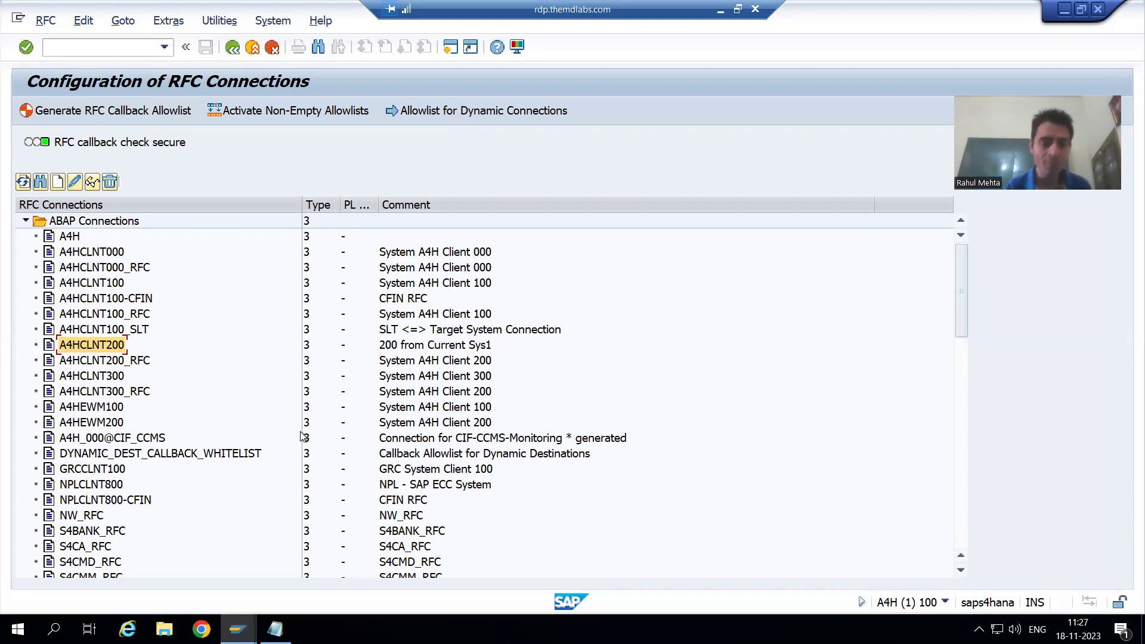
# Run a connection test on A4HCLNT200, then go back to its destination settings.
pyautogui.doubleClick(99, 345)
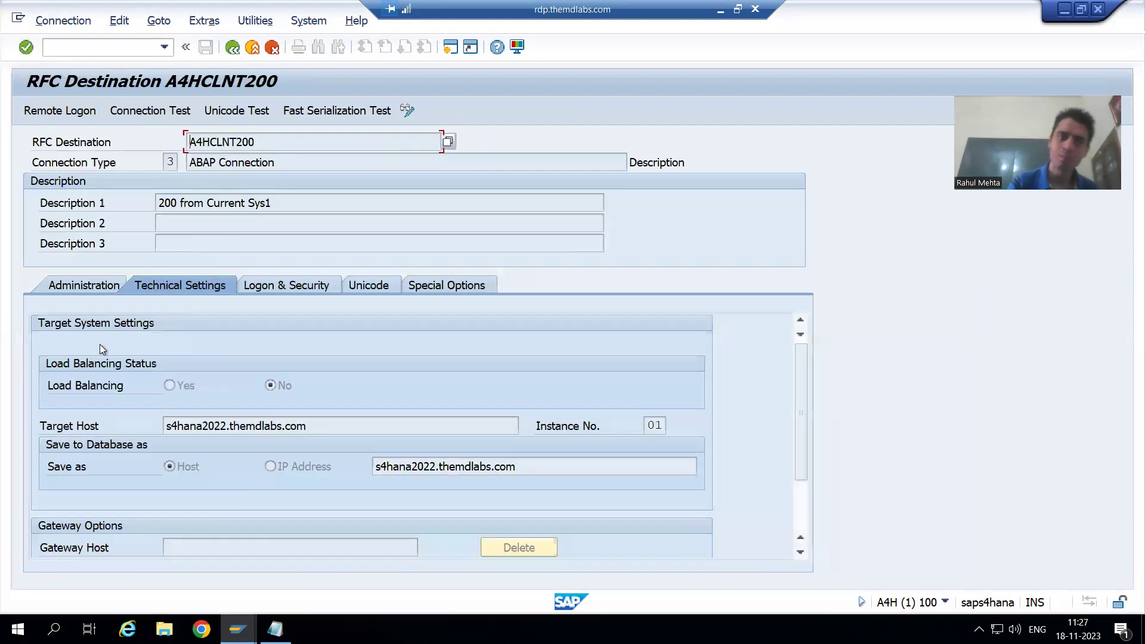
pyautogui.click(145, 112)
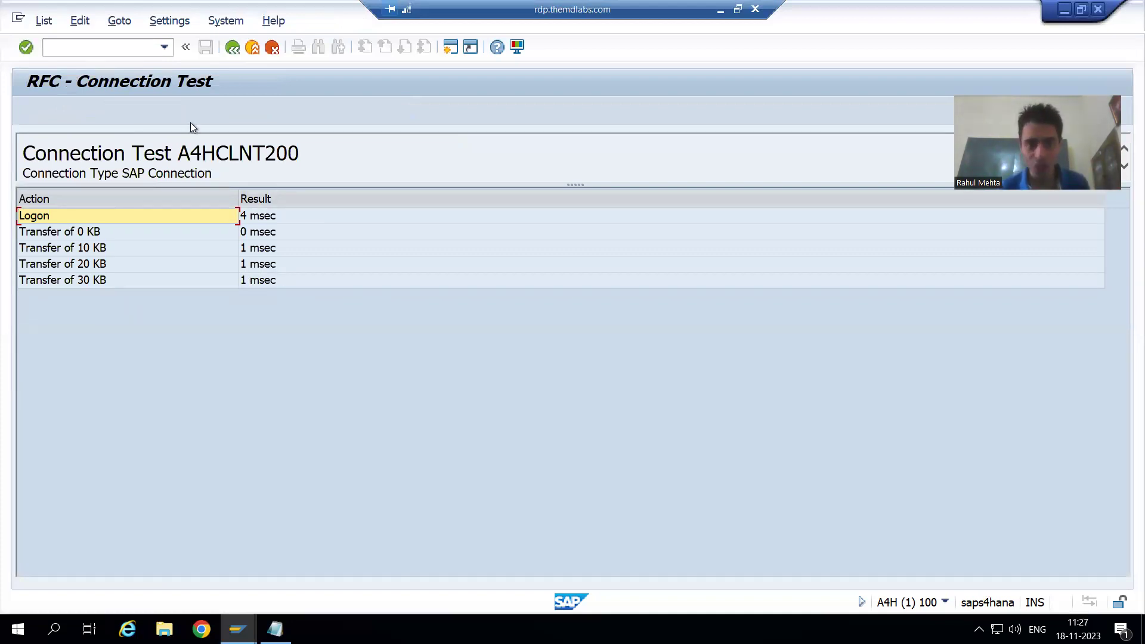
pyautogui.click(233, 47)
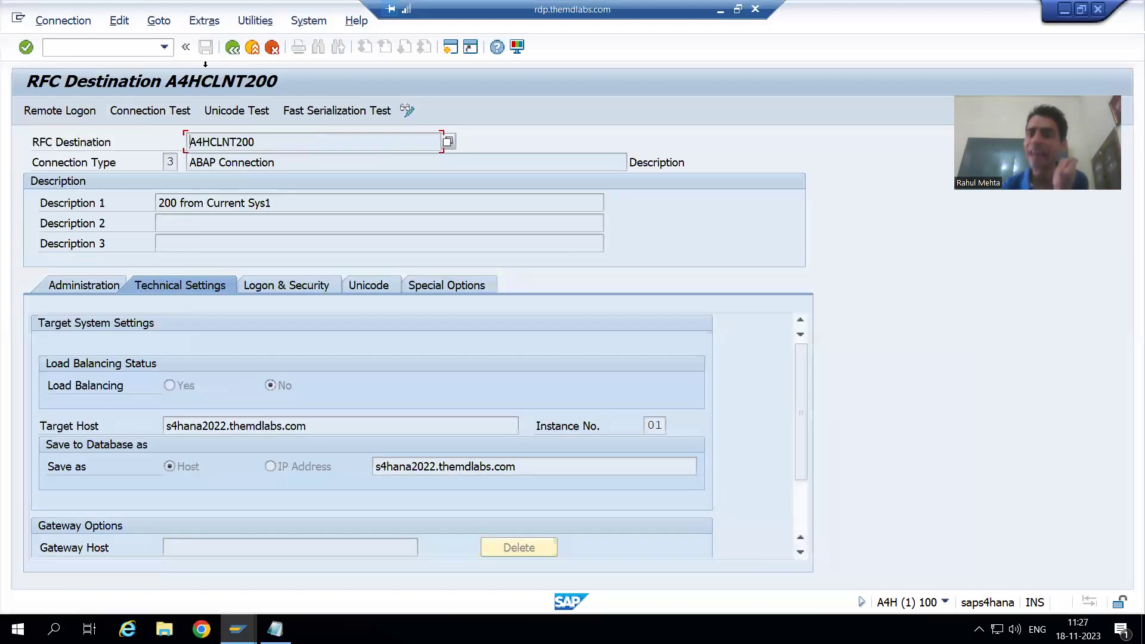
# Remote-logon through A4HCLNT200 to client 200 Easy Access, confirm the client, then switch back.
pyautogui.click(81, 113)
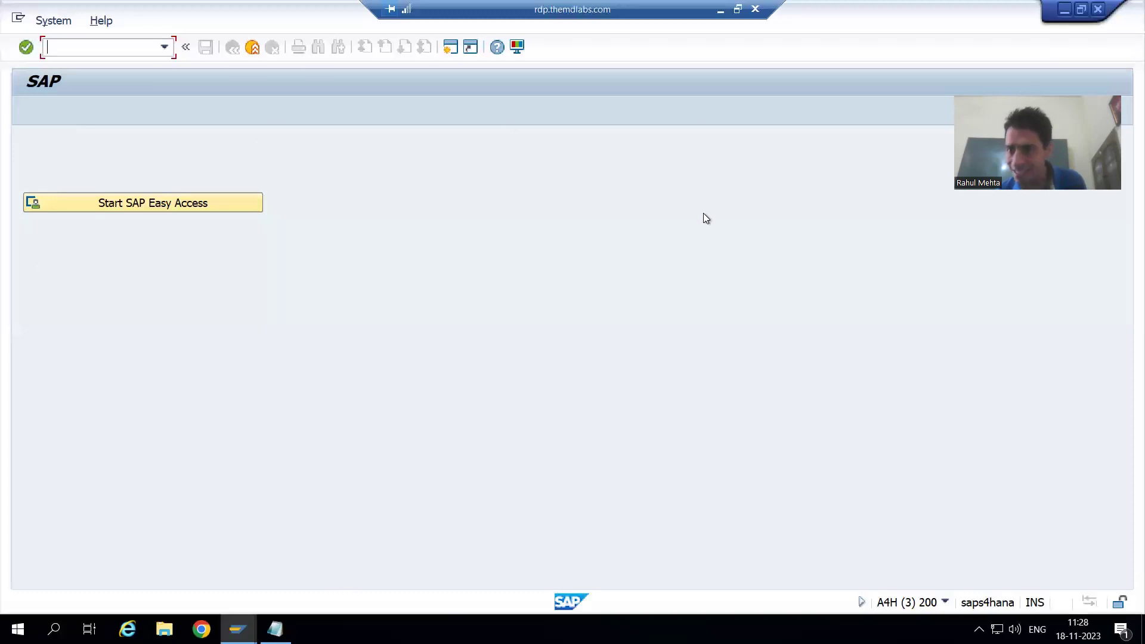
pyautogui.click(193, 206)
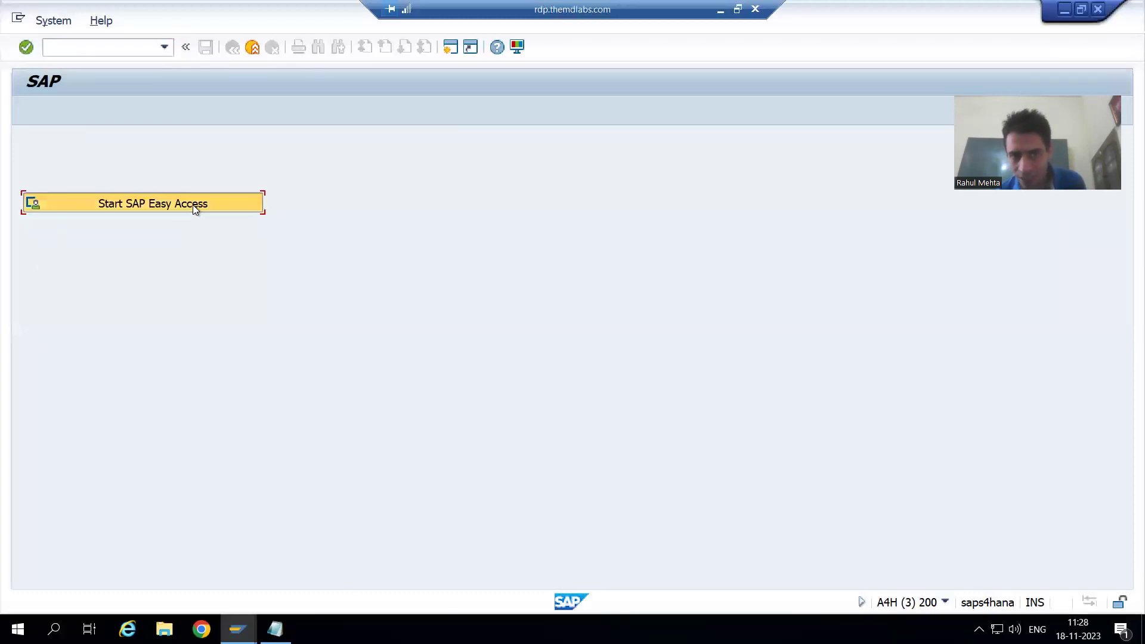
pyautogui.click(946, 604)
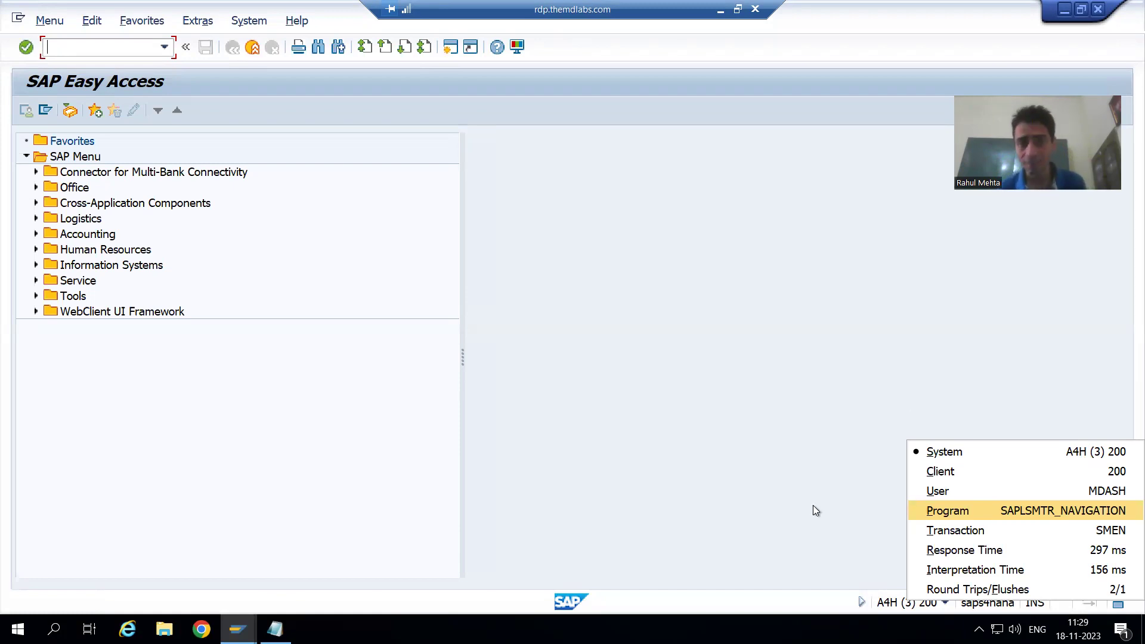
pyautogui.click(126, 489)
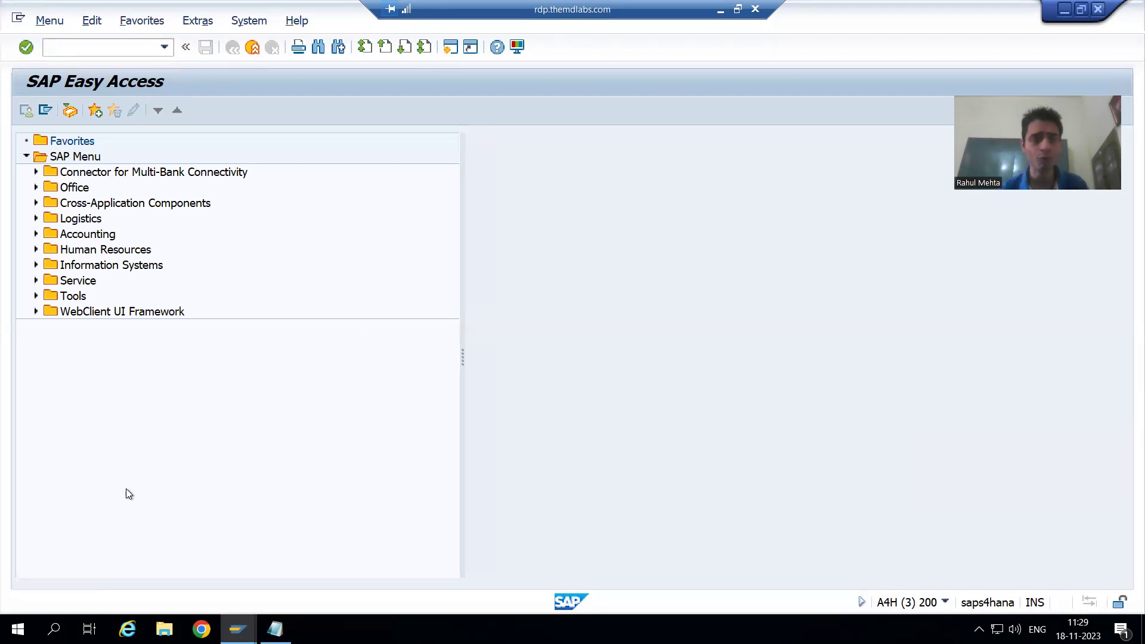
pyautogui.hotkey('alt', 'Tab')
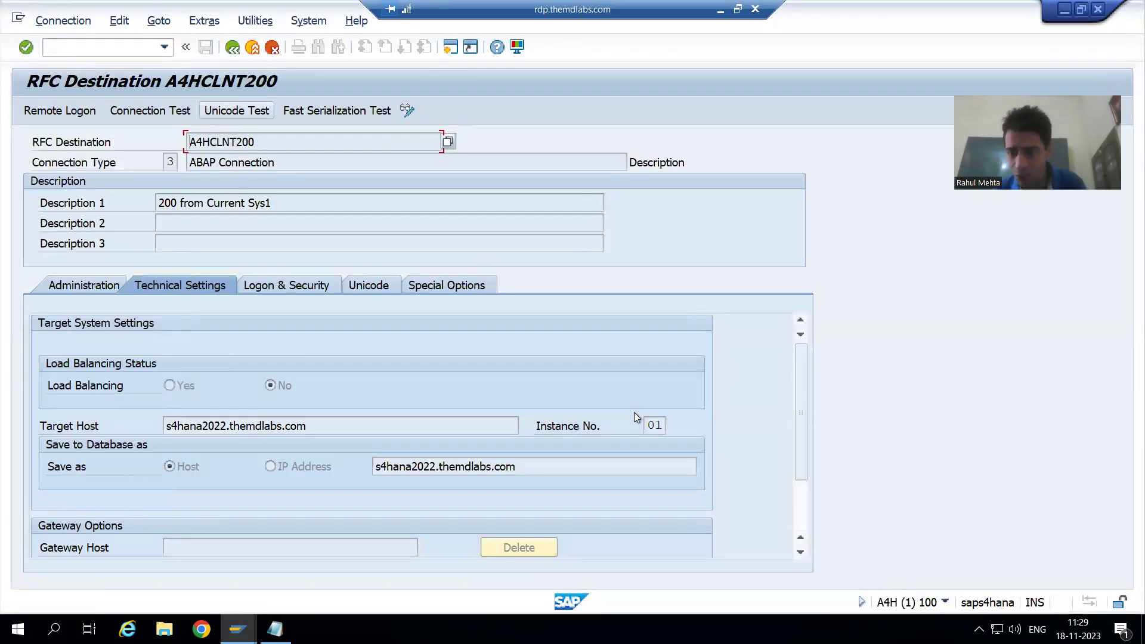
# Go back to the RFC connections list with F3 and bring the Notepad ALE notes forward.
pyautogui.press('F3')
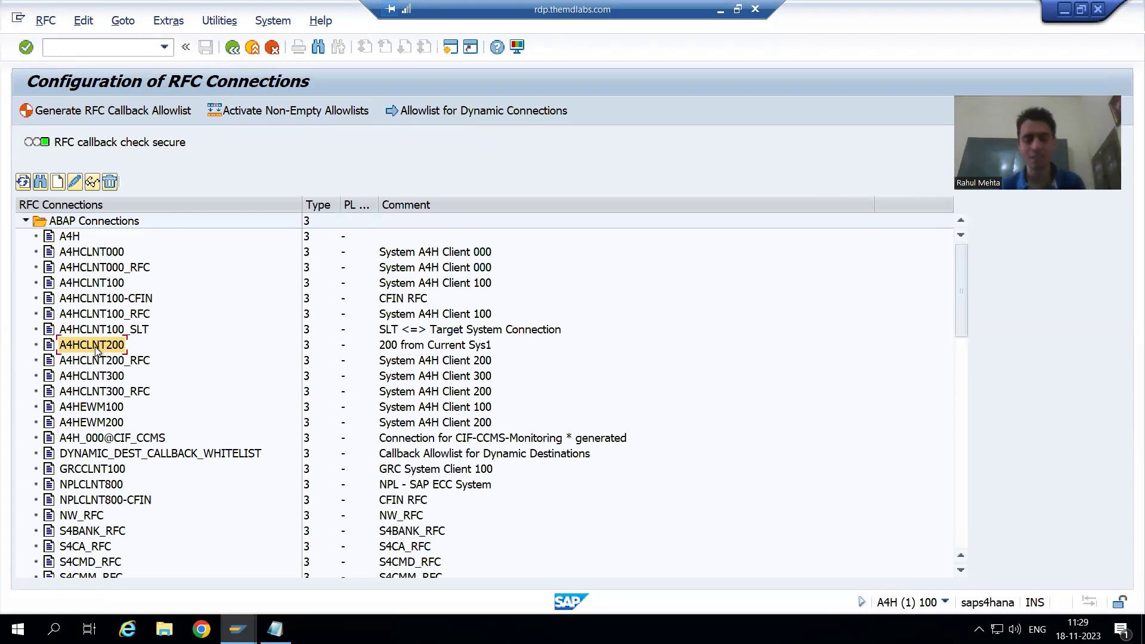
pyautogui.click(275, 629)
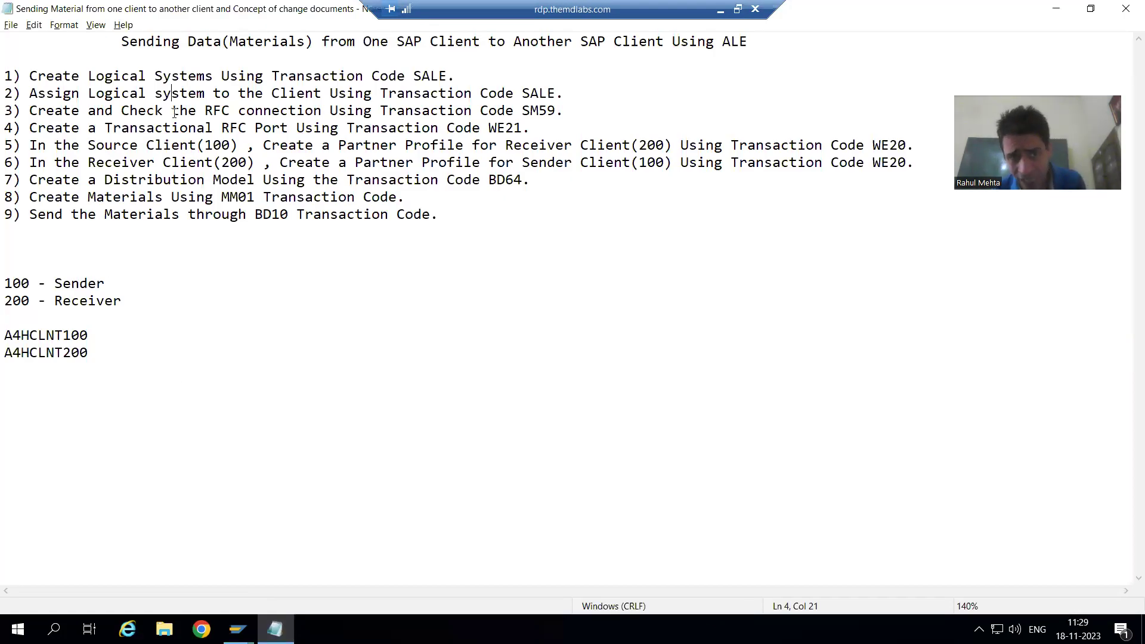
# Review the RFC connection and tRFC port steps, then open 17_Cross Applications maximized in PowerPoint.
pyautogui.click(256, 109)
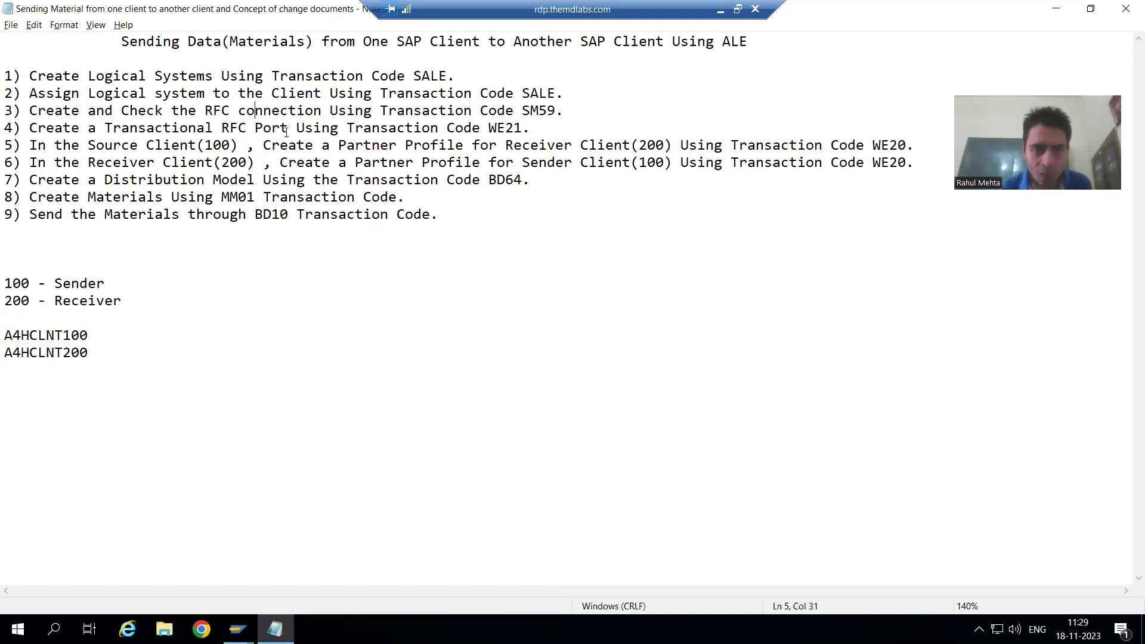
pyautogui.click(189, 128)
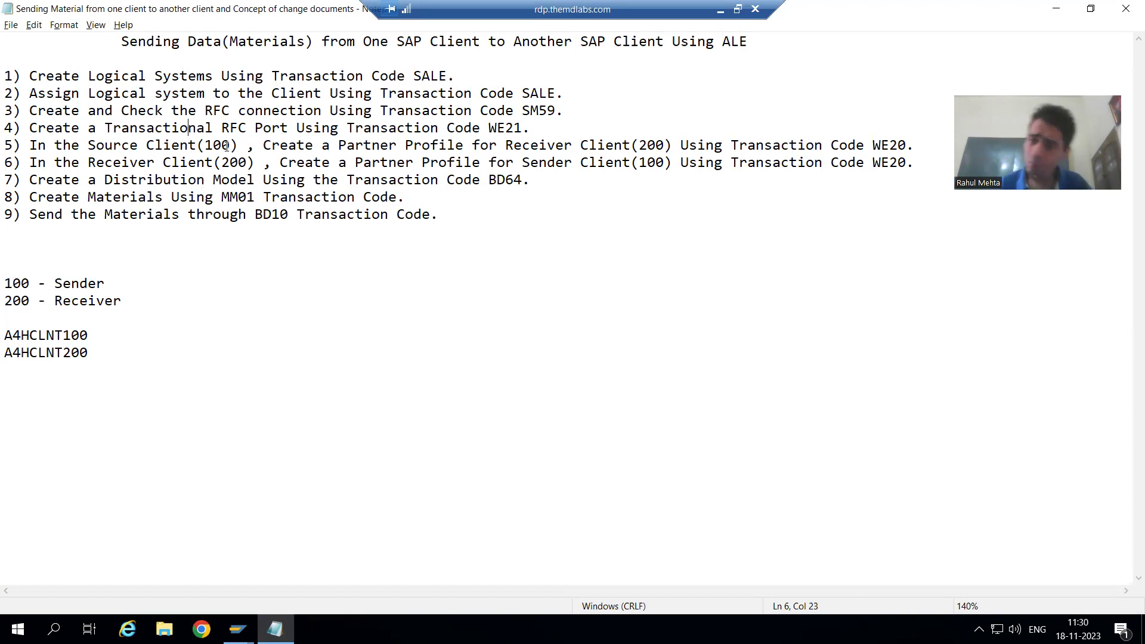
pyautogui.press('super+d')
pyautogui.click(143, 169)
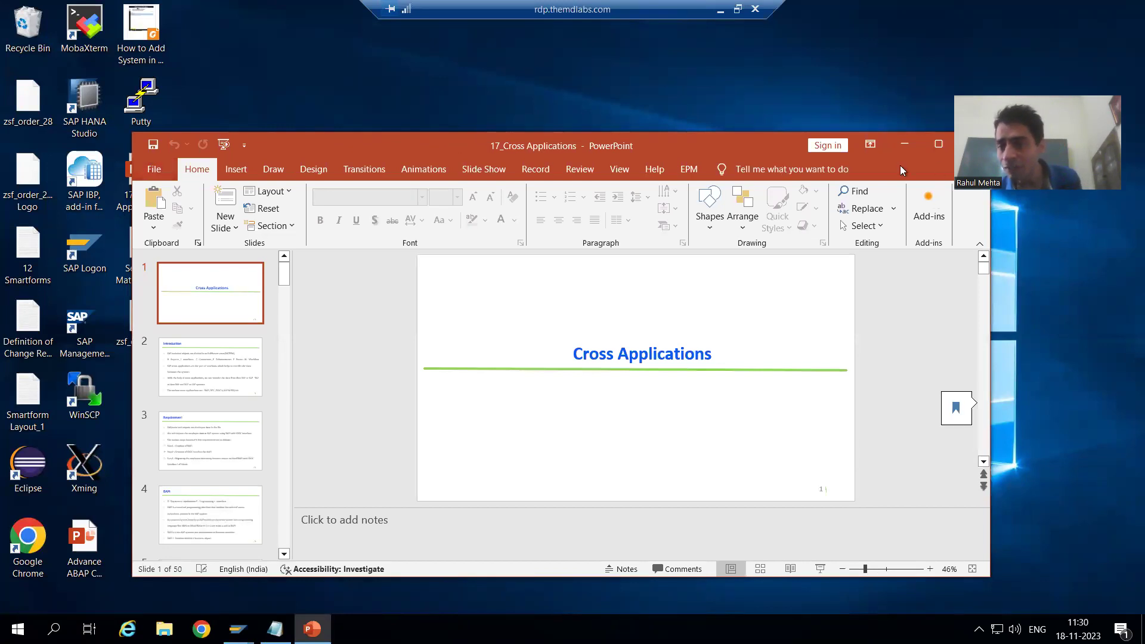
pyautogui.click(939, 145)
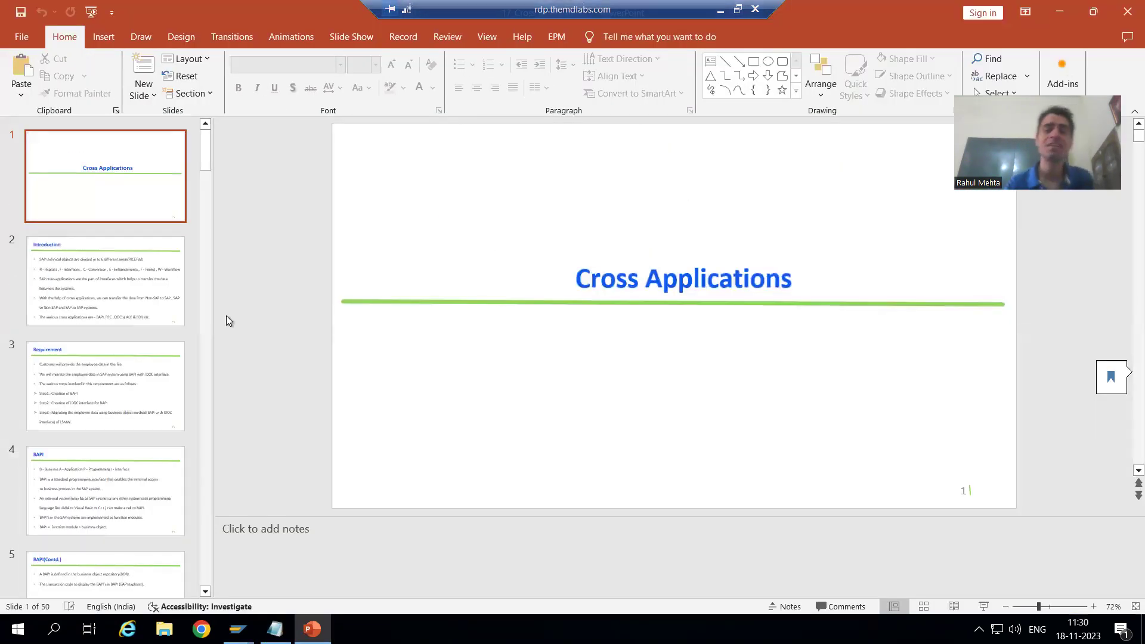
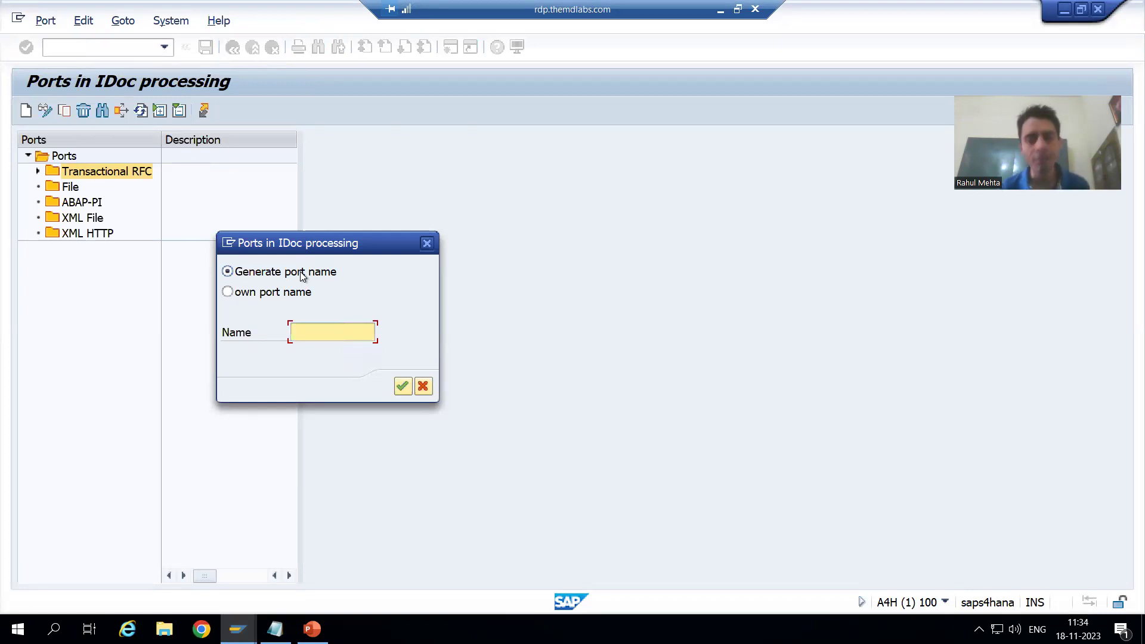
# Create tRFC port A000000016 with the description 'Port for Client 200'.
pyautogui.click(405, 388)
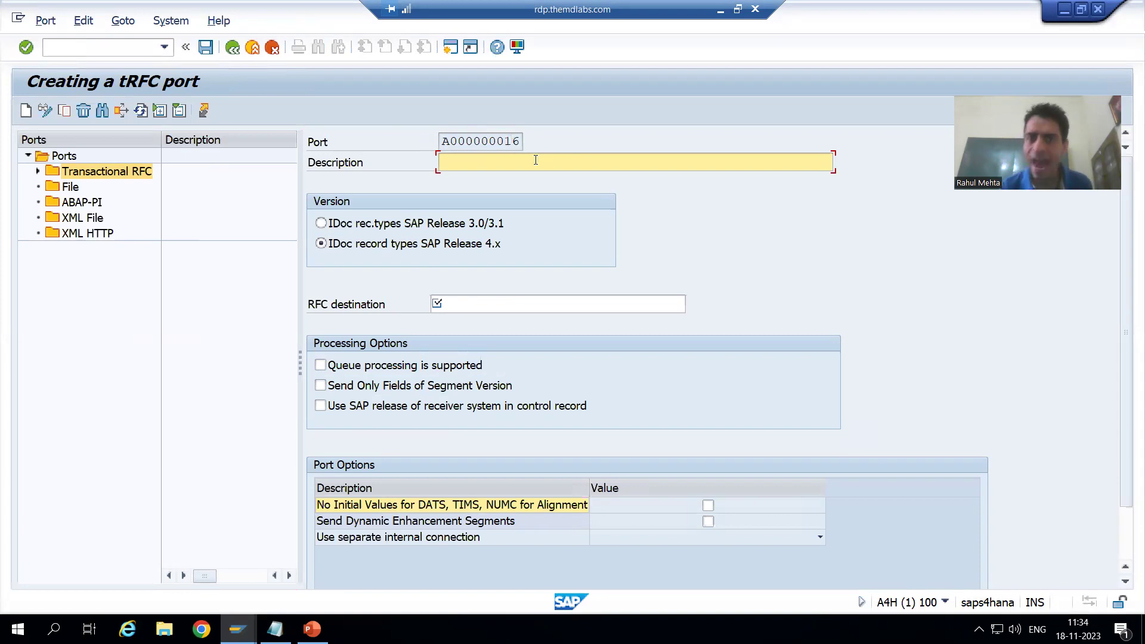
pyautogui.hotkey('shift', 'Tab')
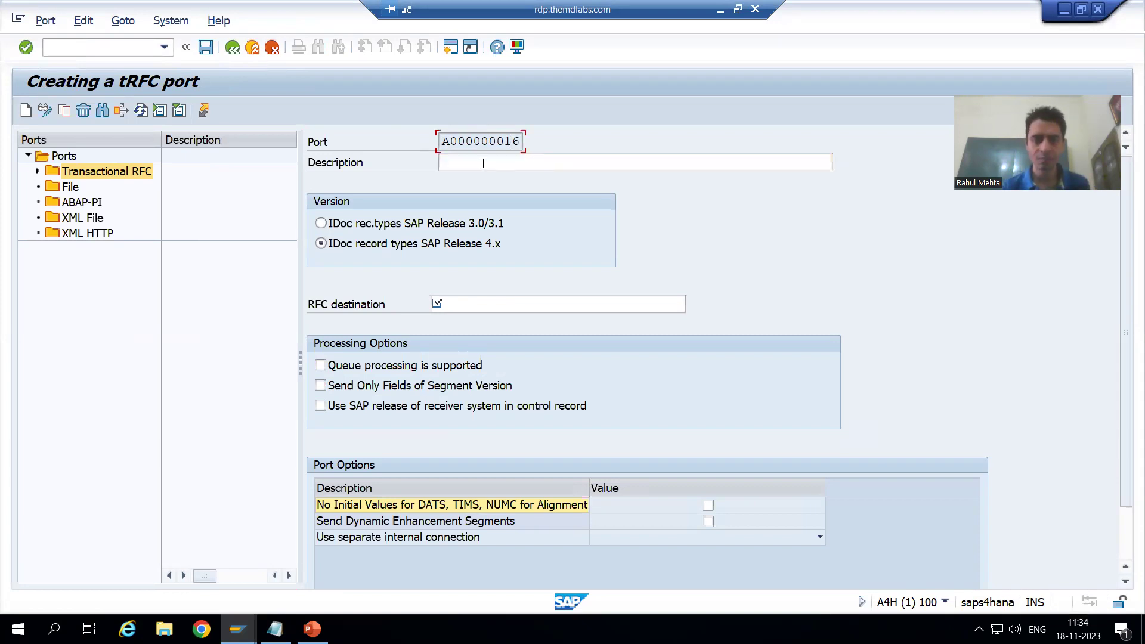
pyautogui.click(482, 163)
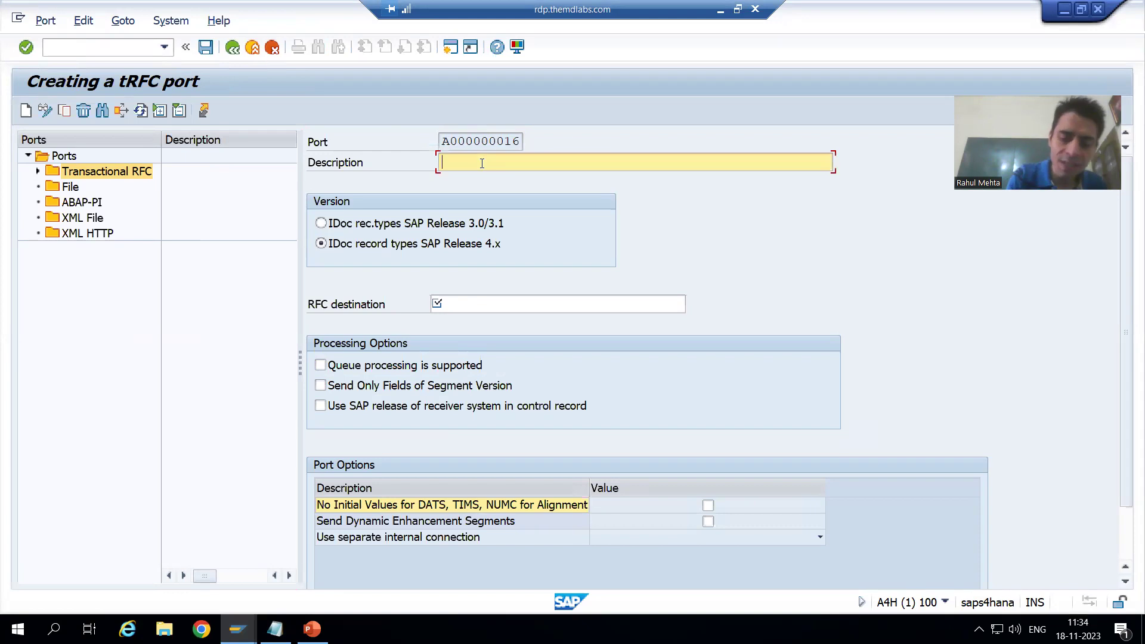
pyautogui.write('Port f')
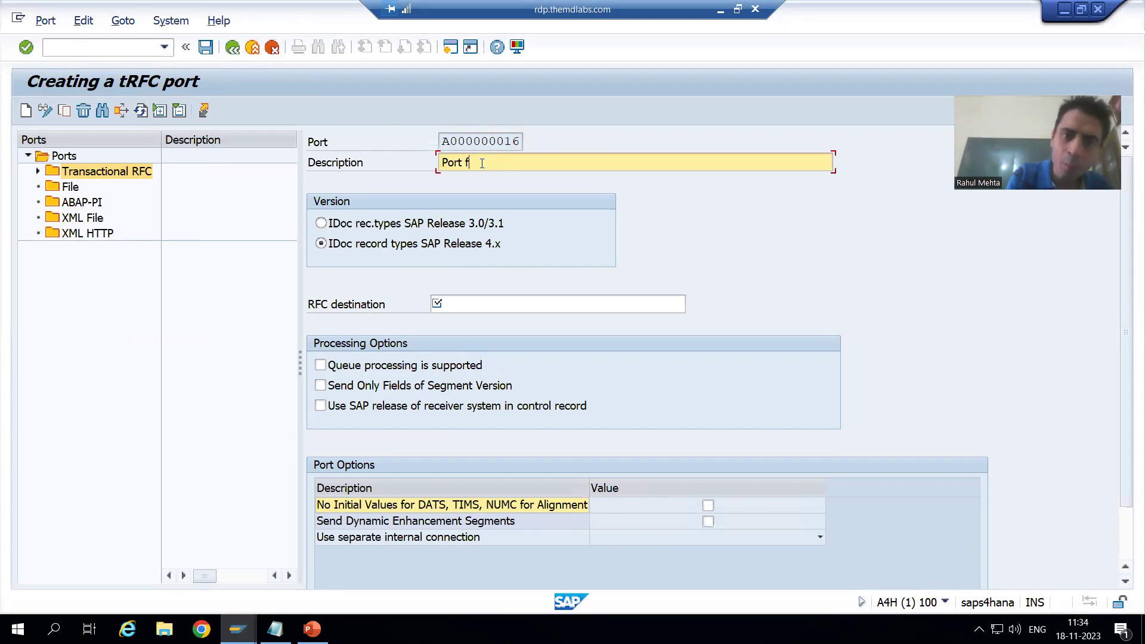
pyautogui.write('or Cl')
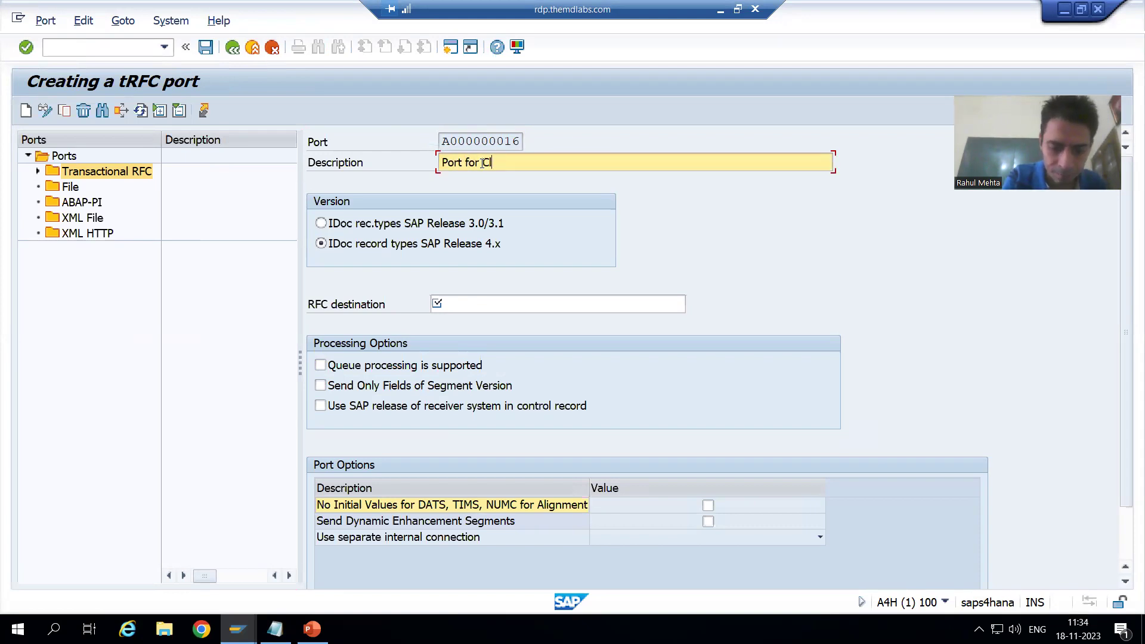
pyautogui.write('ient 200')
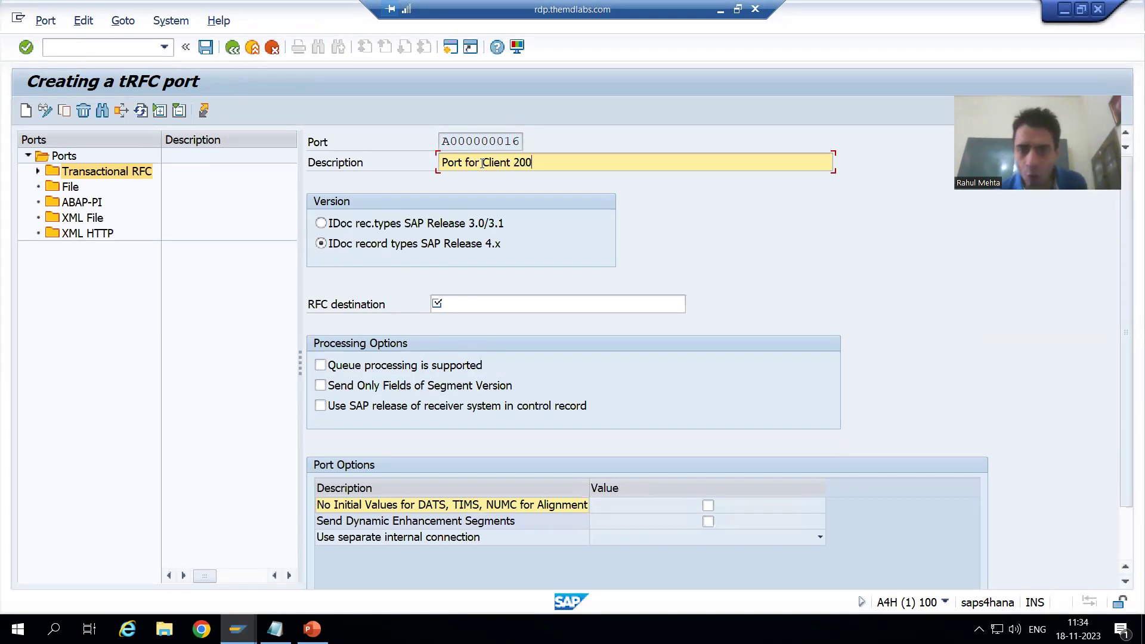
pyautogui.click(448, 303)
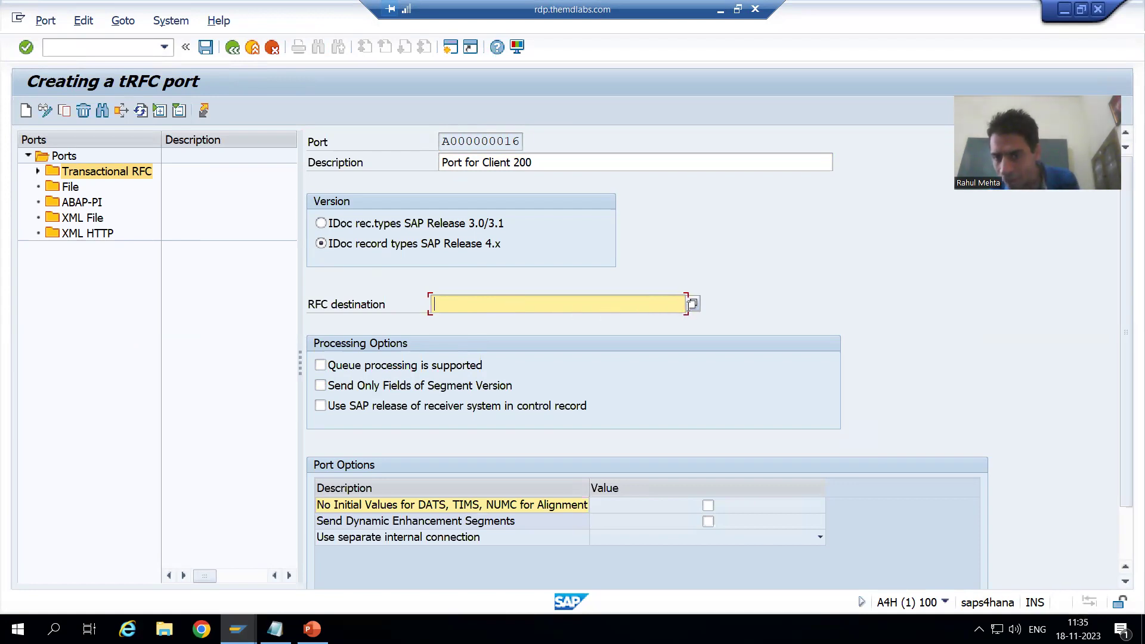
# Pick A4HCLNT200 from the value list as the port's RFC destination and save the port.
pyautogui.click(692, 305)
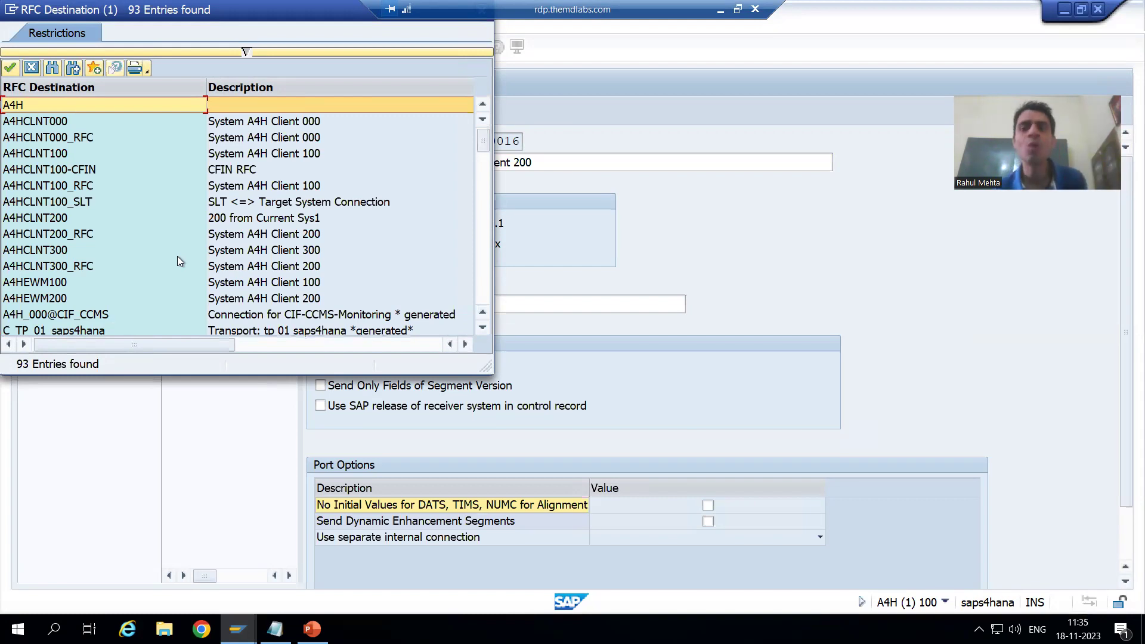
pyautogui.doubleClick(52, 219)
pyautogui.click(467, 141)
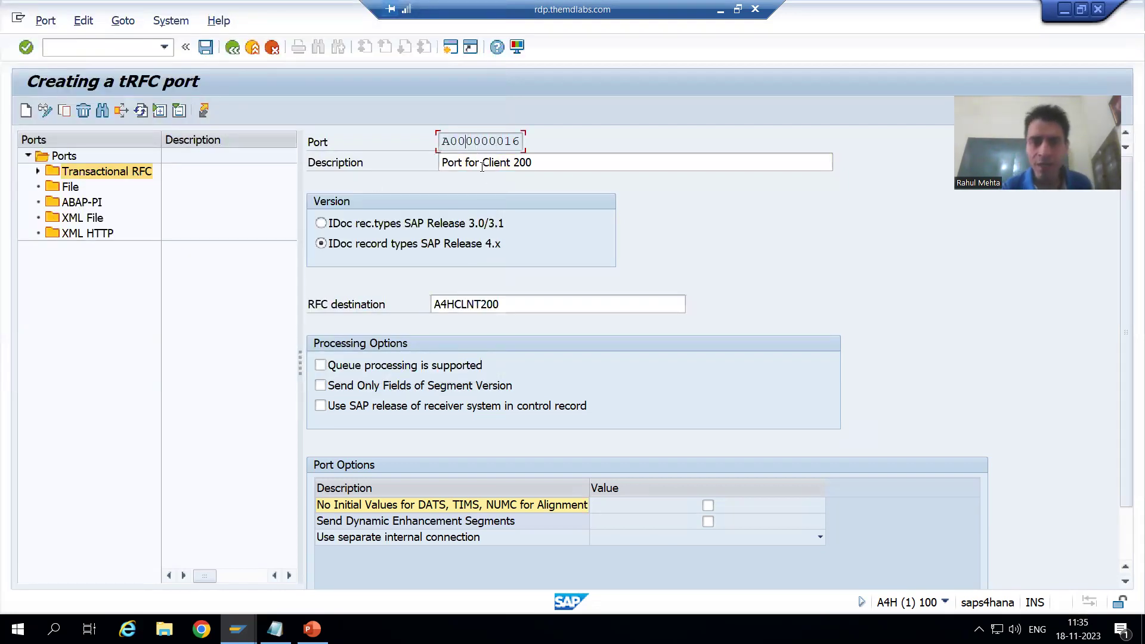
pyautogui.click(507, 304)
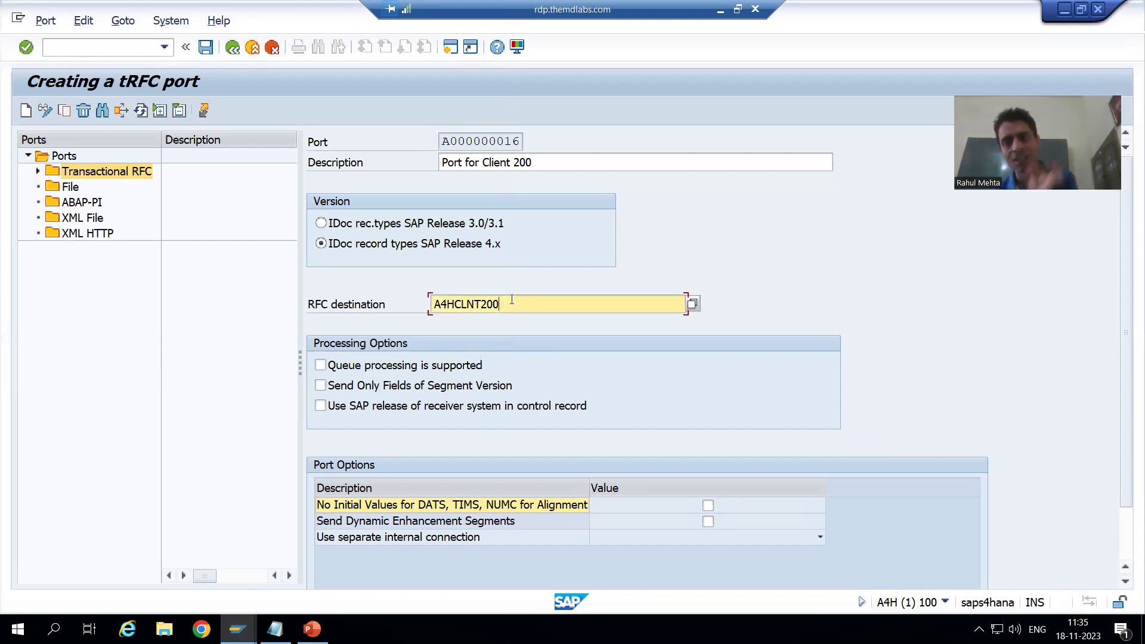
pyautogui.click(199, 66)
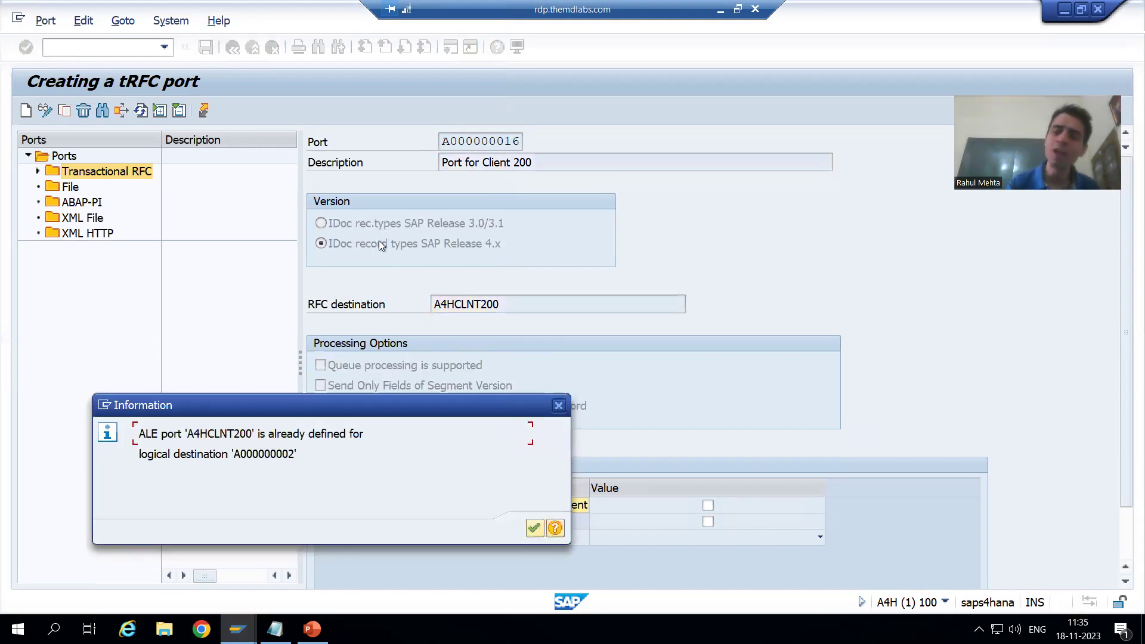
# Acknowledge the existing-ALE-port notice to complete the save, then bring up the Notepad ALE steps list.
pyautogui.click(536, 526)
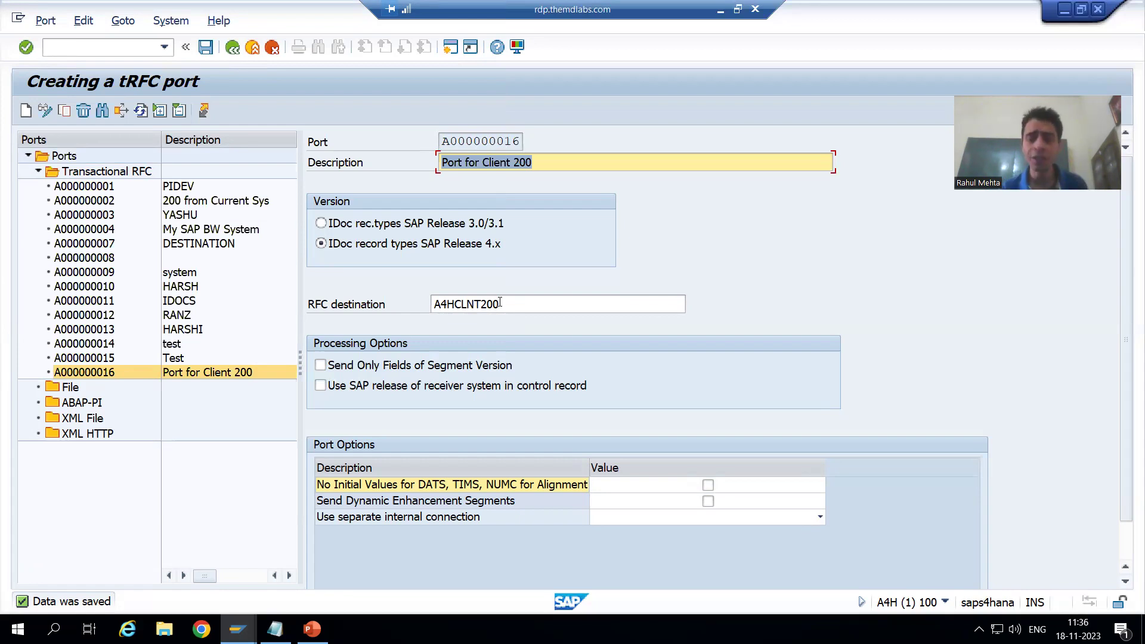
pyautogui.click(275, 628)
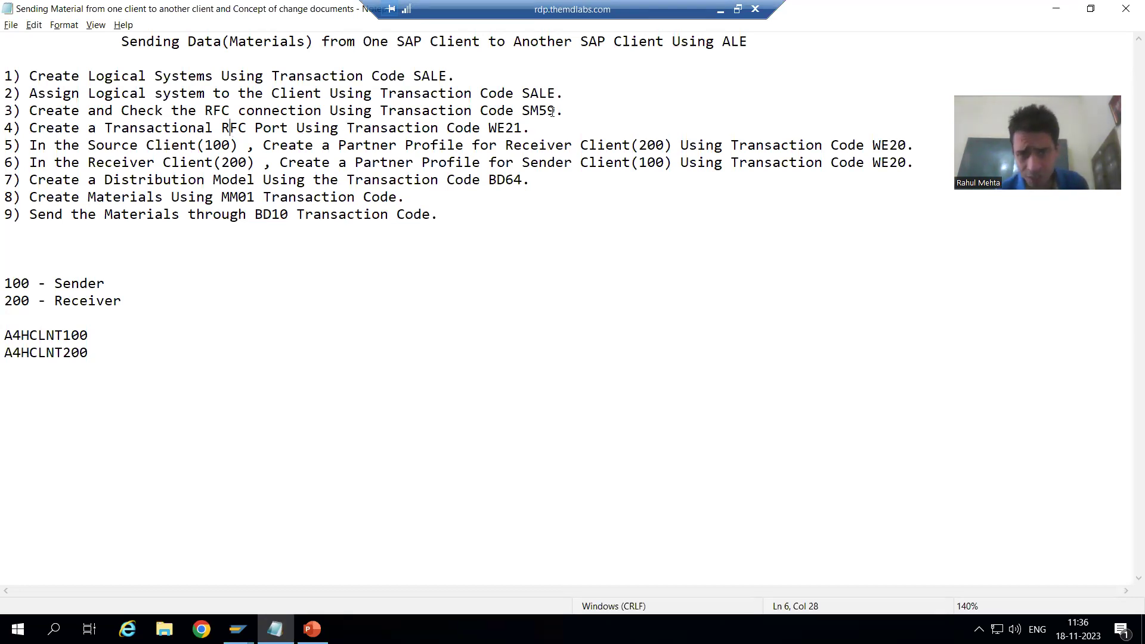
pyautogui.moveTo(565, 111); pyautogui.dragTo(496, 111)
pyautogui.moveTo(359, 95); pyautogui.dragTo(6, 68)
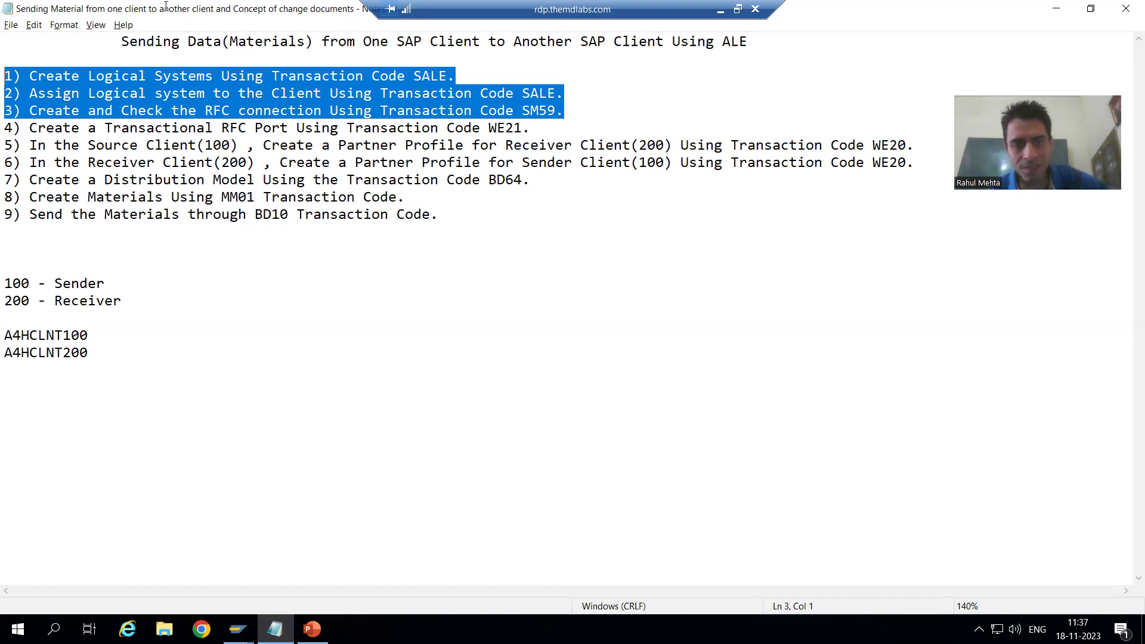
pyautogui.click(357, 161)
pyautogui.click(375, 148)
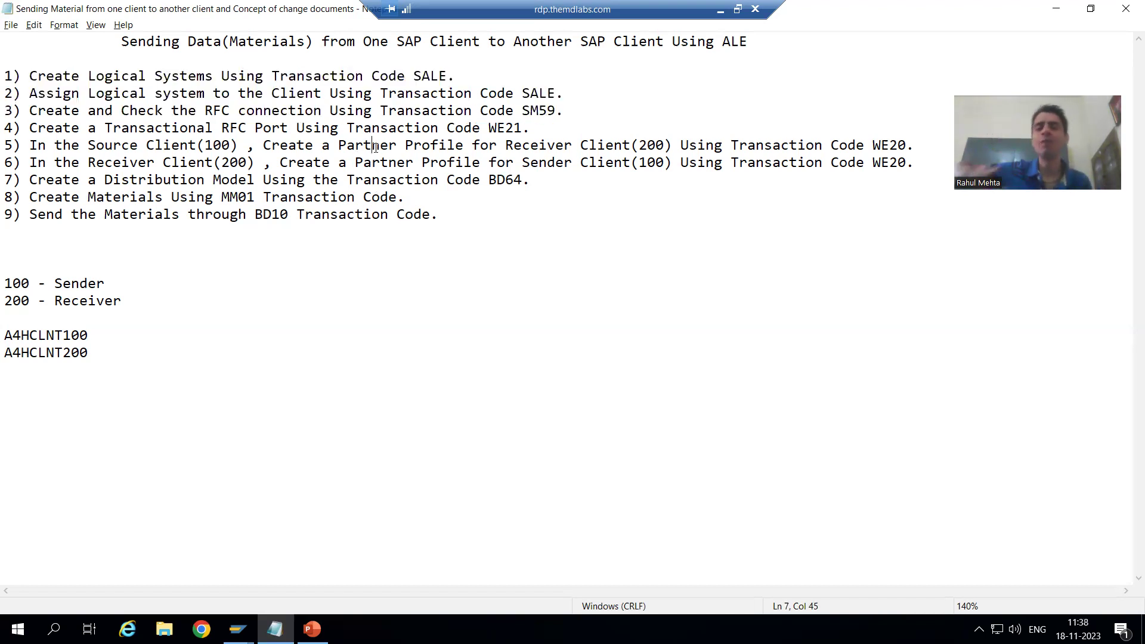